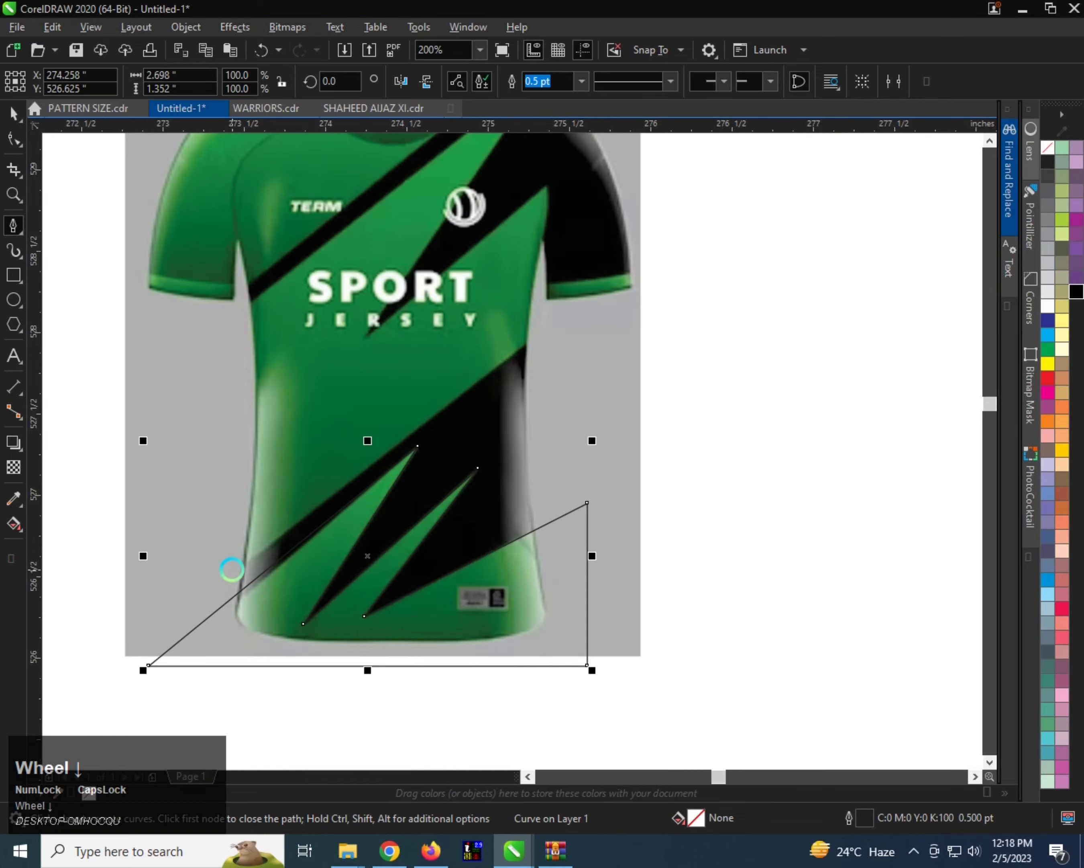
# Move the lower-left node of the bottom zigzag outline down about 0.05 in to fit its diagonal edge to the jersey's black stripe.
pyautogui.click(12, 138)
pyautogui.click(151, 702)
pyautogui.scroll(1, 112, 569)
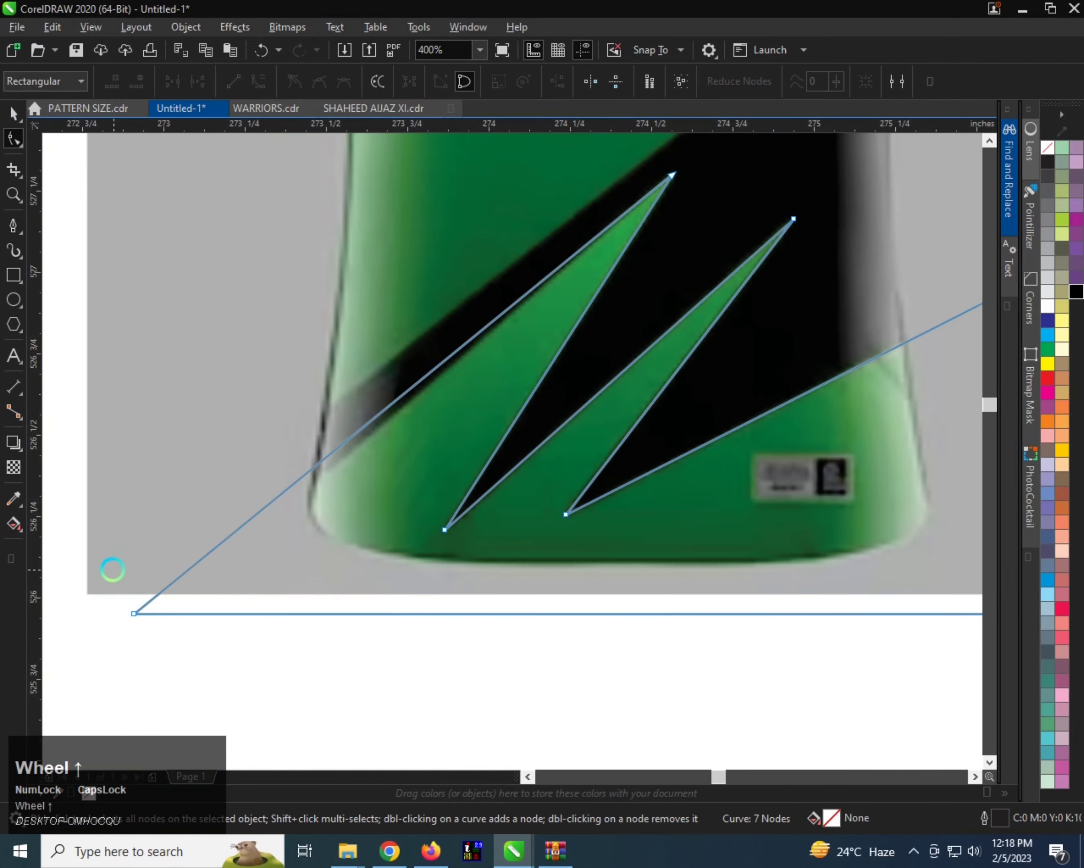
pyautogui.click(138, 605)
pyautogui.scroll(1, 133, 614)
pyautogui.moveTo(131, 618); pyautogui.dragTo(138, 649)
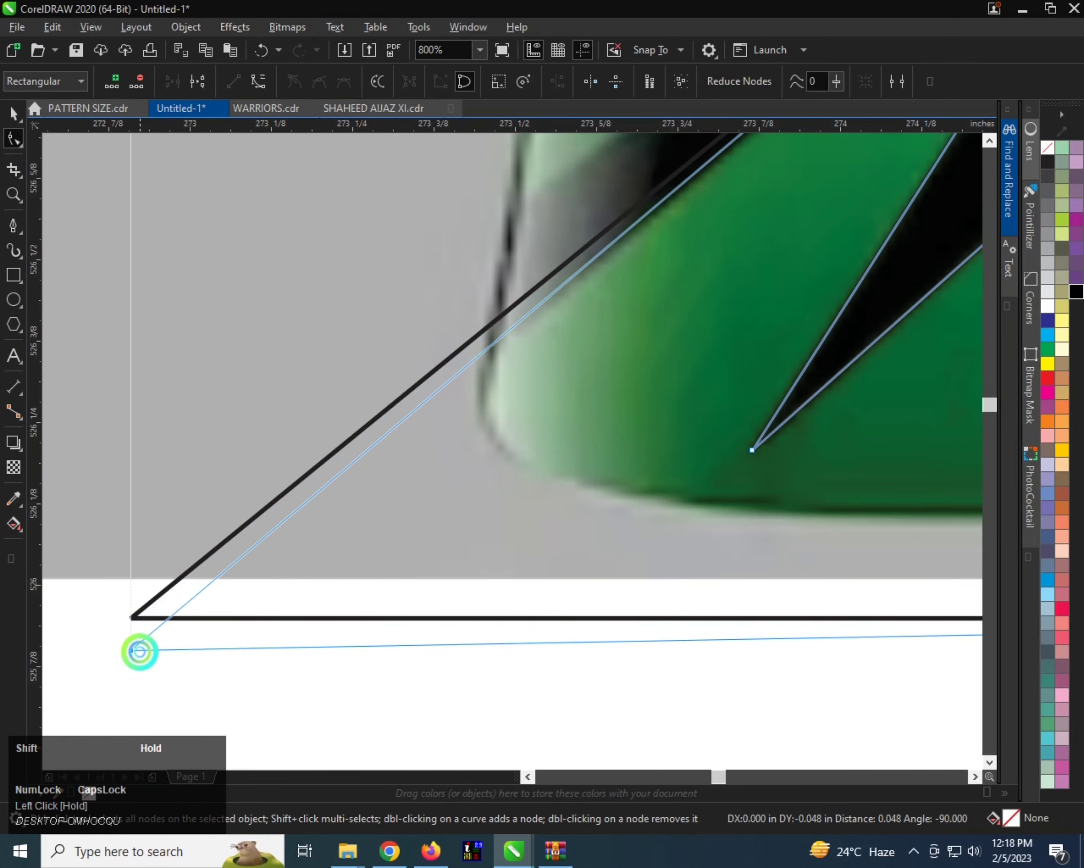
# Fill the bottom zigzag shape with green (C:100 M:0 Y:100 K:0) and remove its outline.
pyautogui.scroll(-3, 139, 649)
pyautogui.hotkey('ctrl', 'space')
pyautogui.scroll(1, 111, 568)
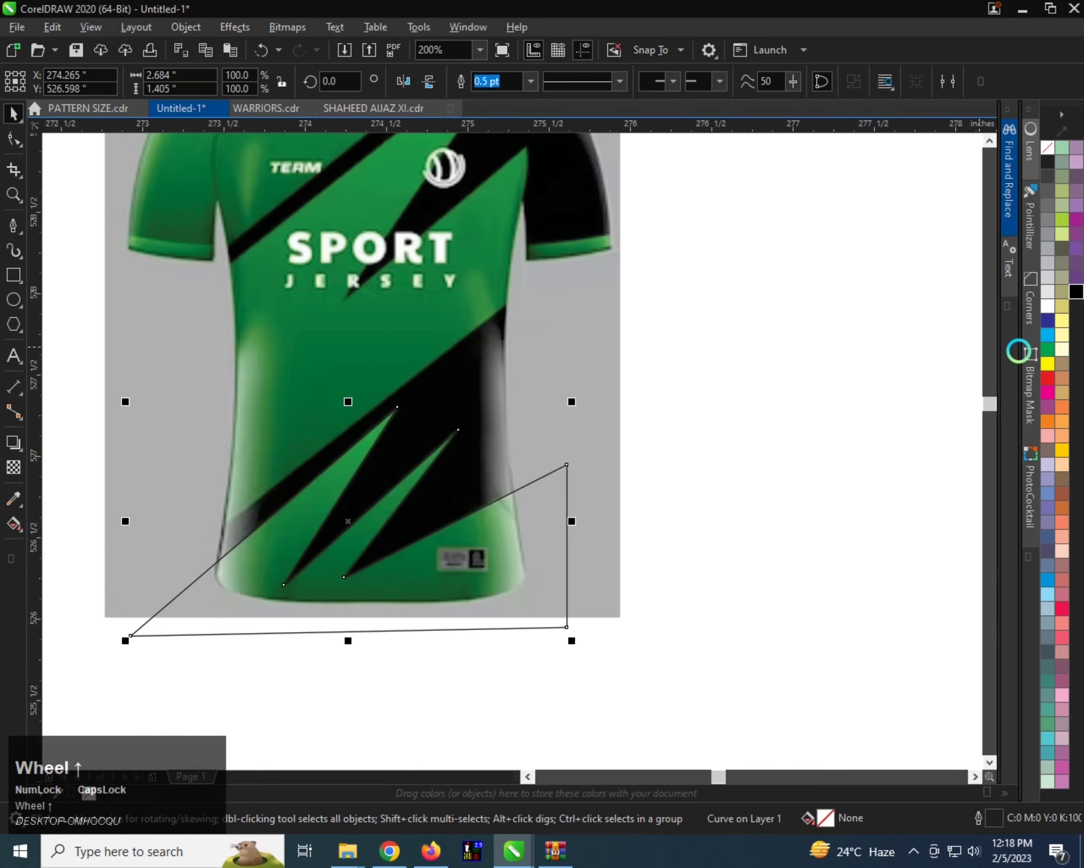
pyautogui.click(1048, 349)
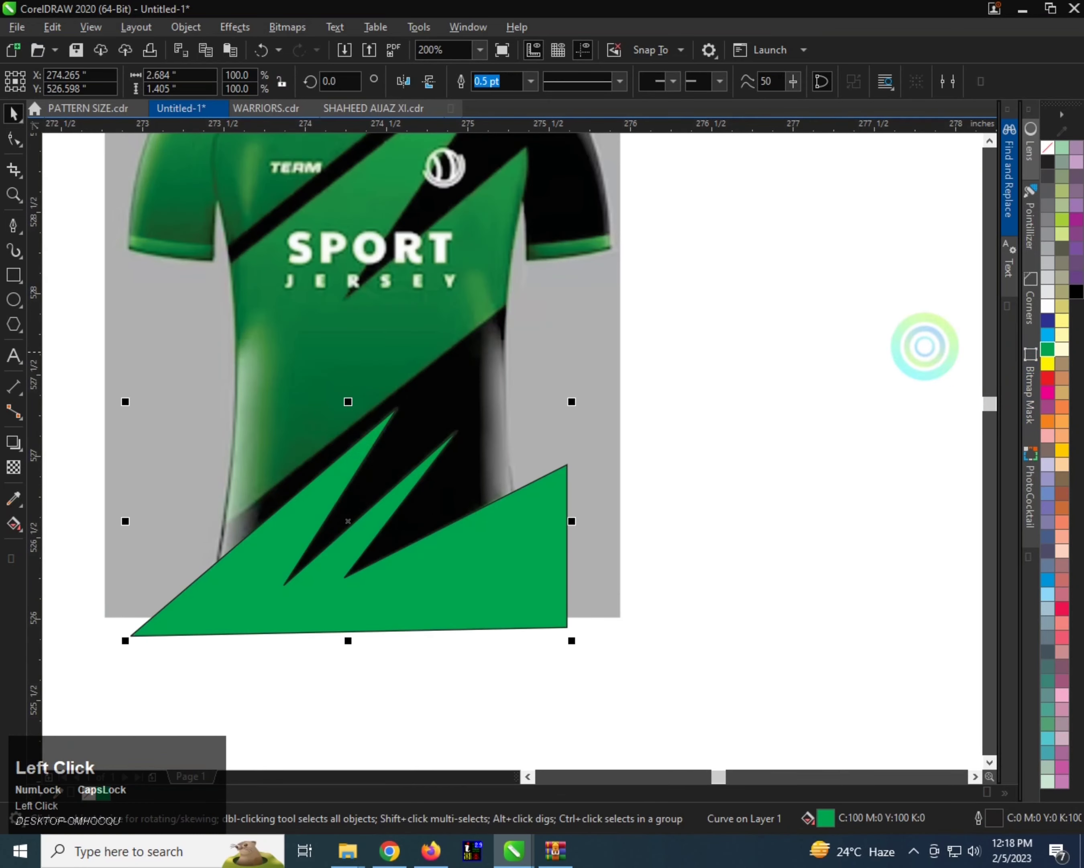
pyautogui.rightClick(1047, 150)
# Start a Pen outline of the central green band, tracing its blunt tip by the collar and the long edge to the point below JERSEY.
pyautogui.scroll(-1, 334, 485)
pyautogui.scroll(1, 333, 338)
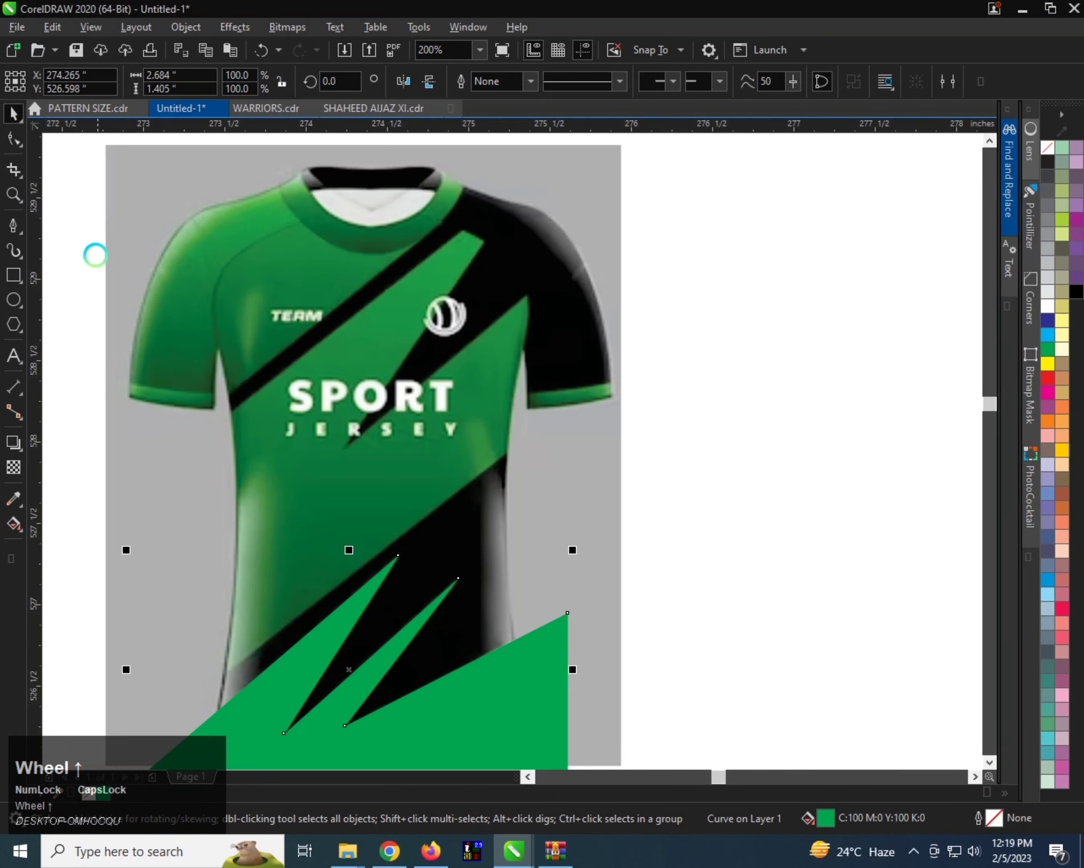
pyautogui.press('space')
pyautogui.scroll(1, 471, 229)
pyautogui.click(20, 227)
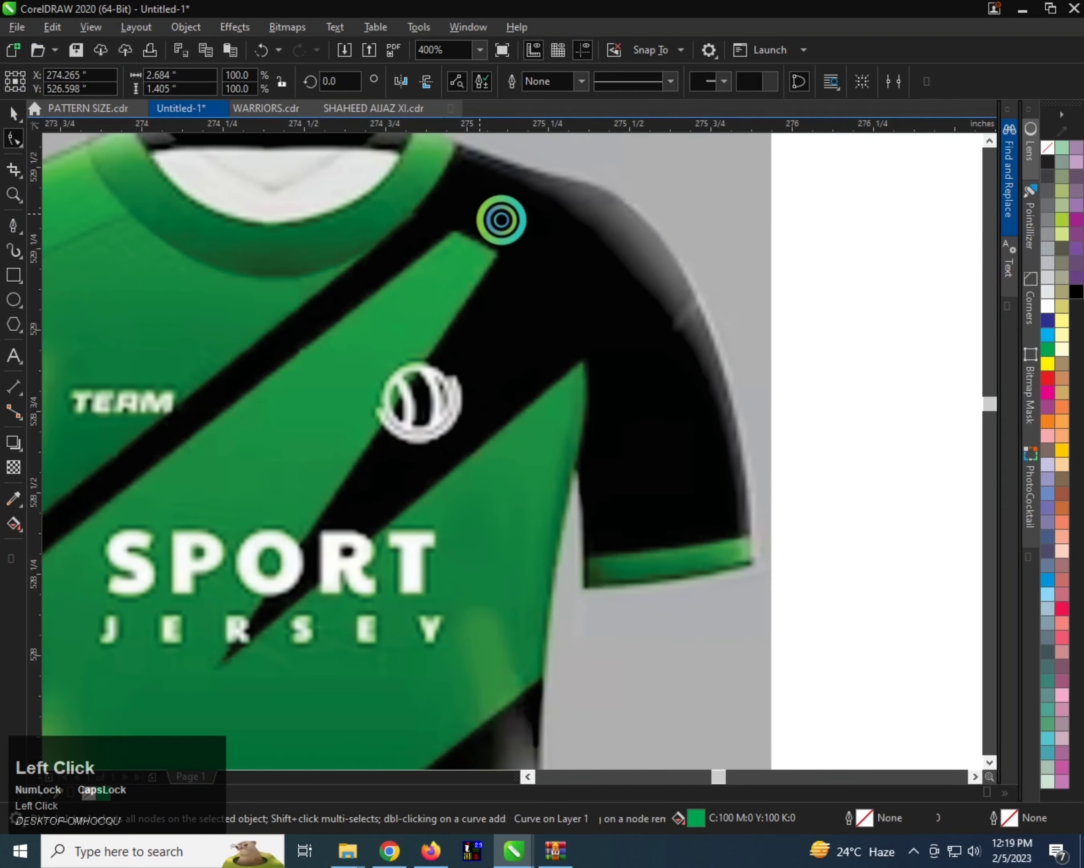
pyautogui.scroll(1, 442, 242)
pyautogui.click(421, 232)
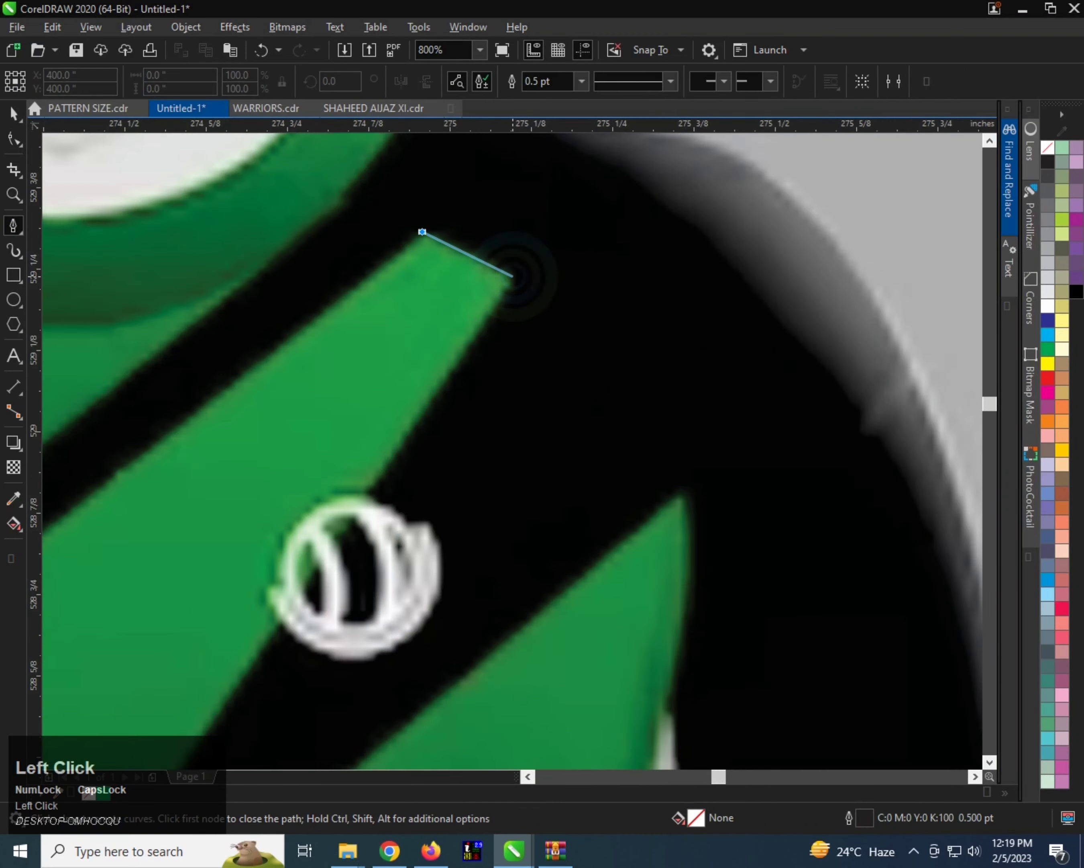
pyautogui.click(513, 276)
pyautogui.scroll(-2, 513, 230)
pyautogui.scroll(1, 421, 285)
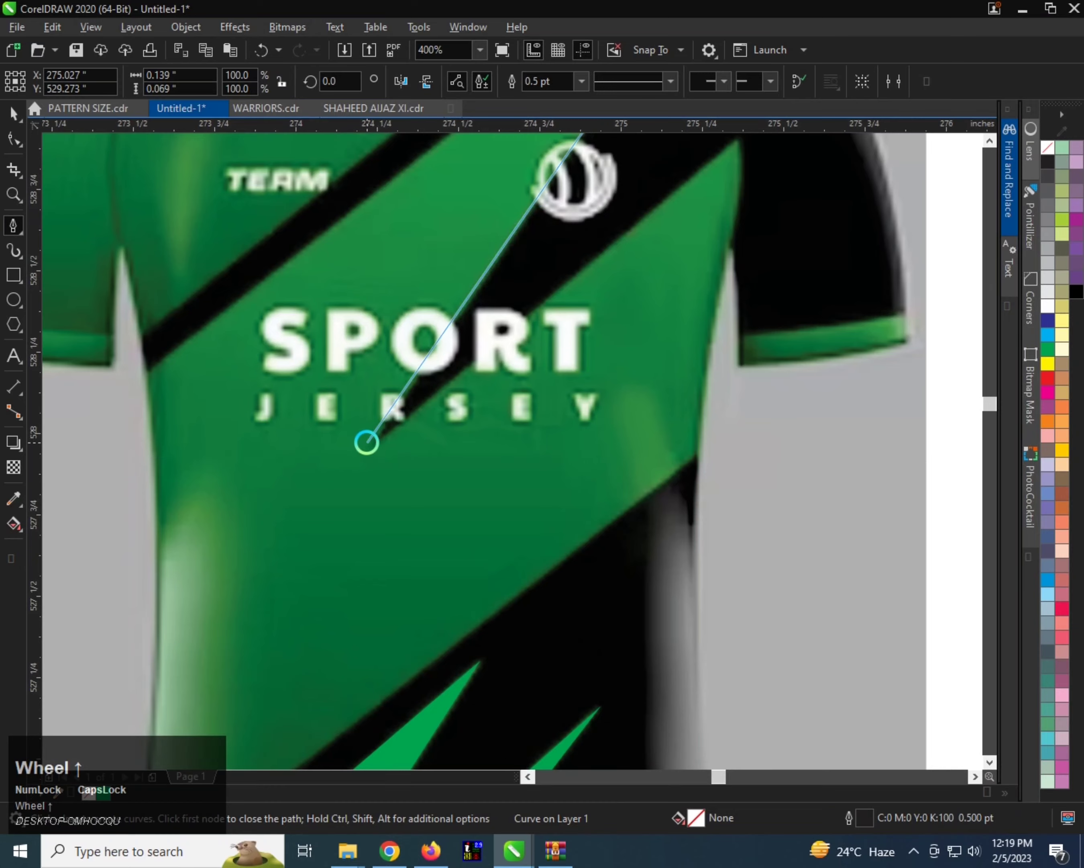
pyautogui.scroll(1, 367, 442)
pyautogui.click(368, 442)
# Extend the band outline along the black wedge up onto the black sleeve, and straight down to below the cuff.
pyautogui.scroll(-2, 600, 294)
pyautogui.scroll(2, 558, 290)
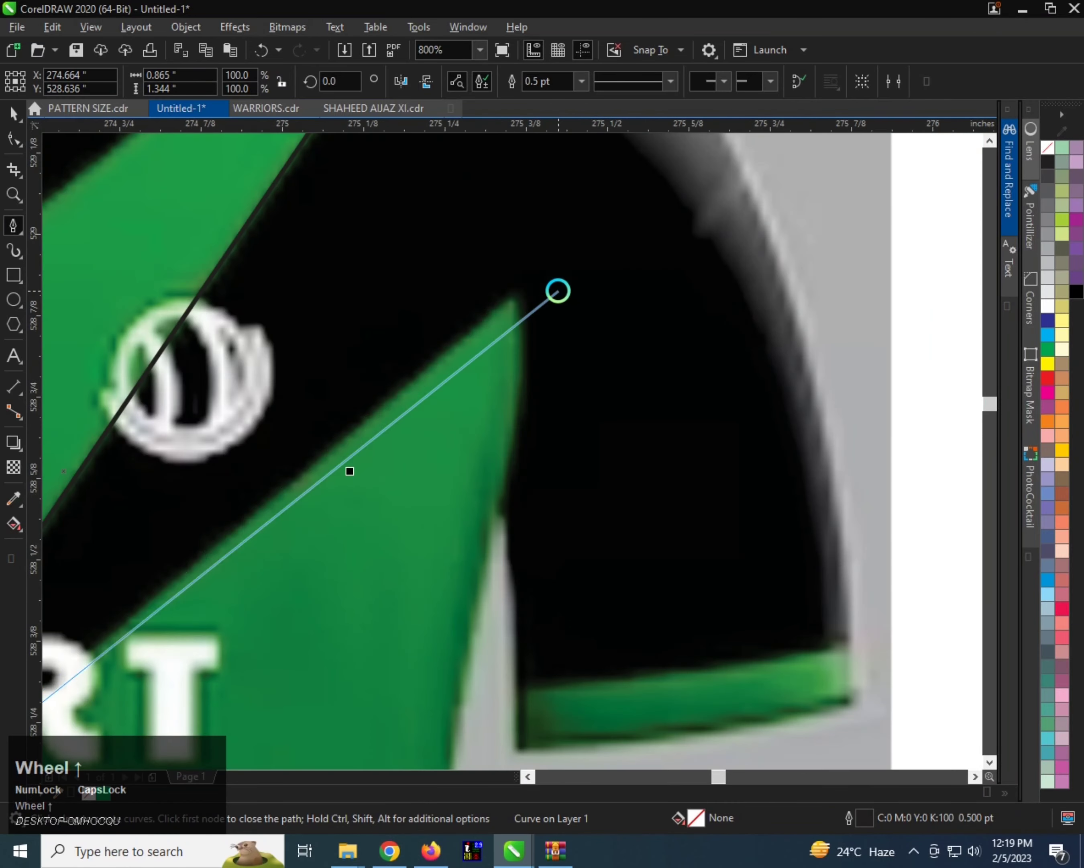
pyautogui.scroll(-2, 521, 290)
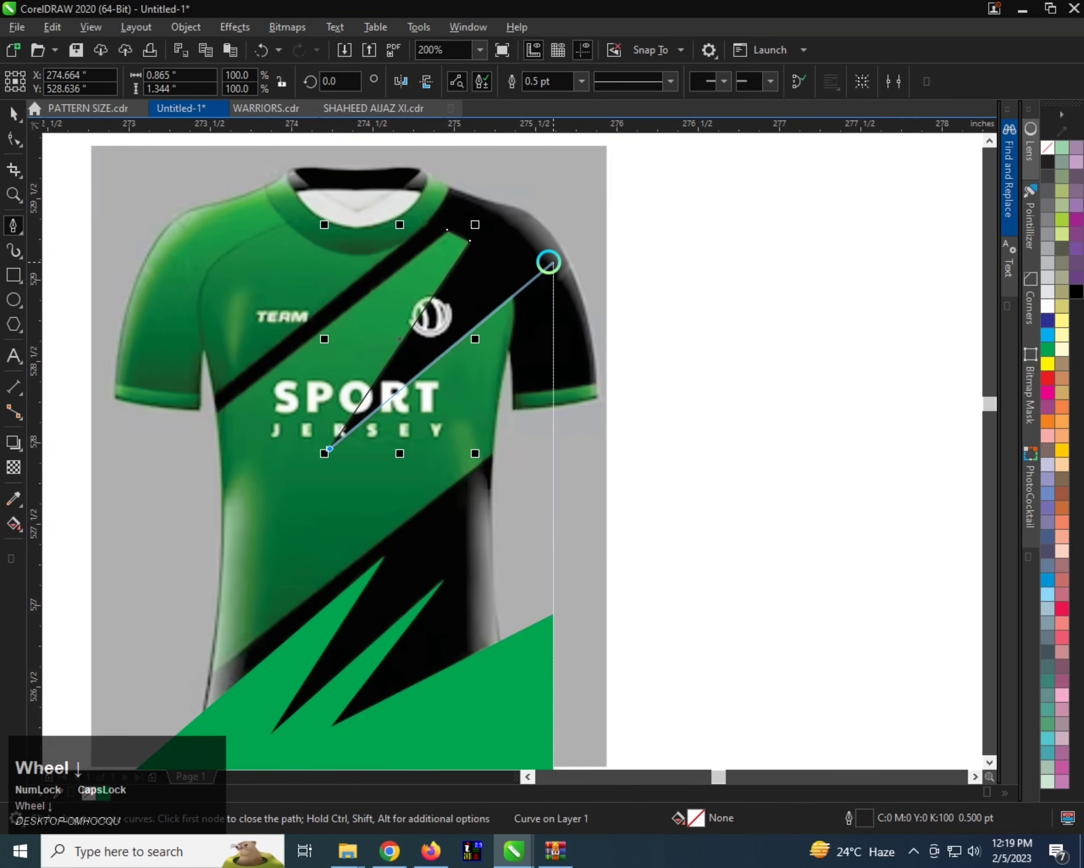
pyautogui.click(548, 262)
pyautogui.scroll(-1, 552, 339)
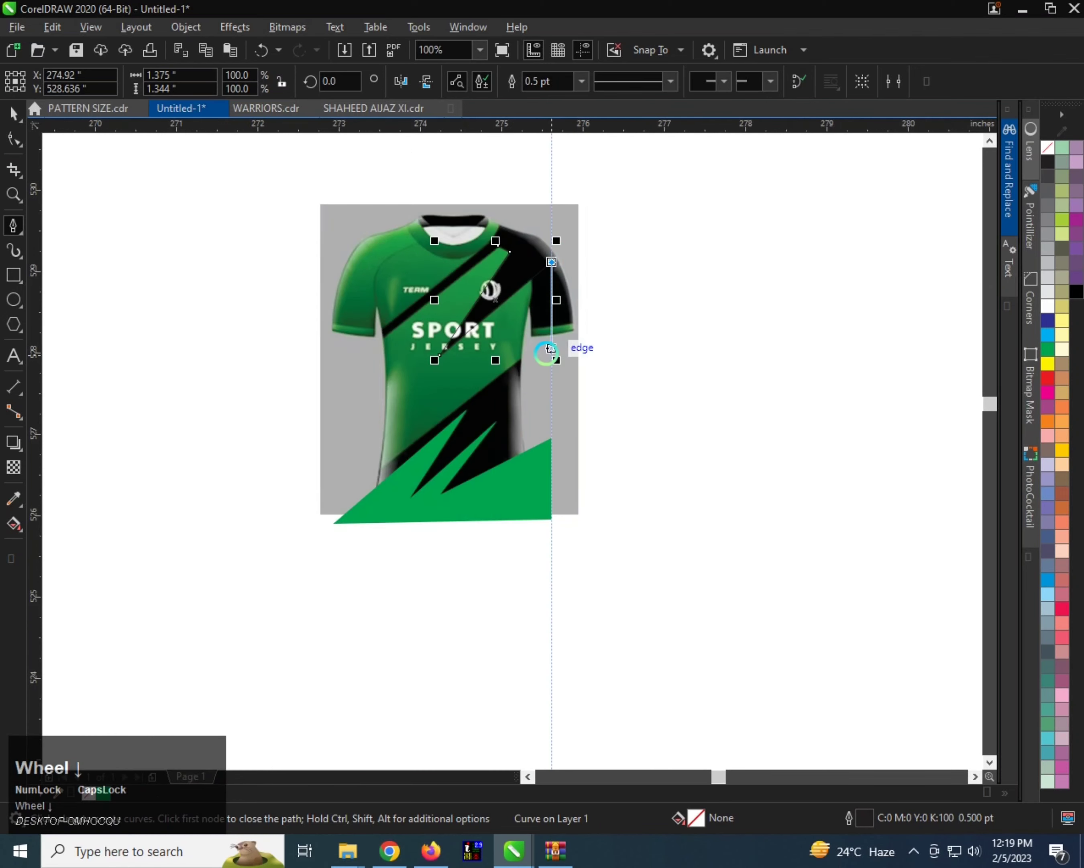
pyautogui.scroll(2, 546, 356)
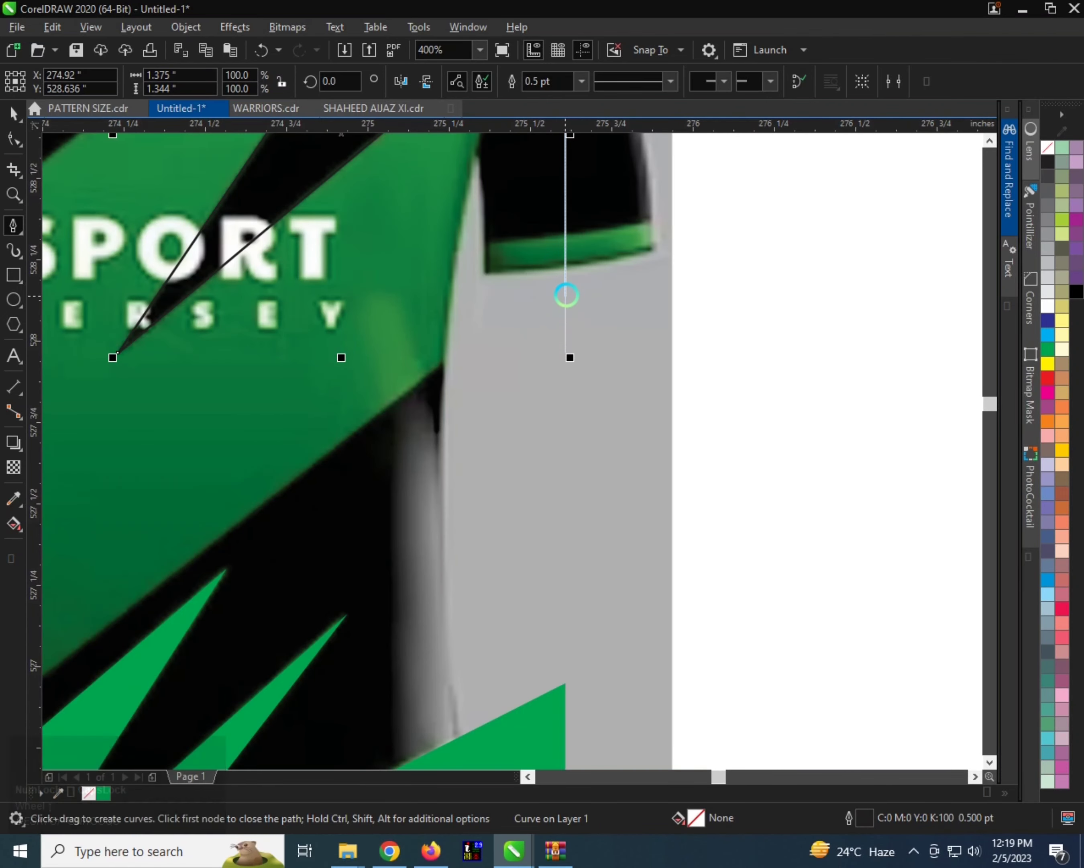
pyautogui.click(566, 279)
# Continue the band outline along the lower diagonal past the jersey's left side, up that side, and close it at the starting node.
pyautogui.scroll(-2, 568, 331)
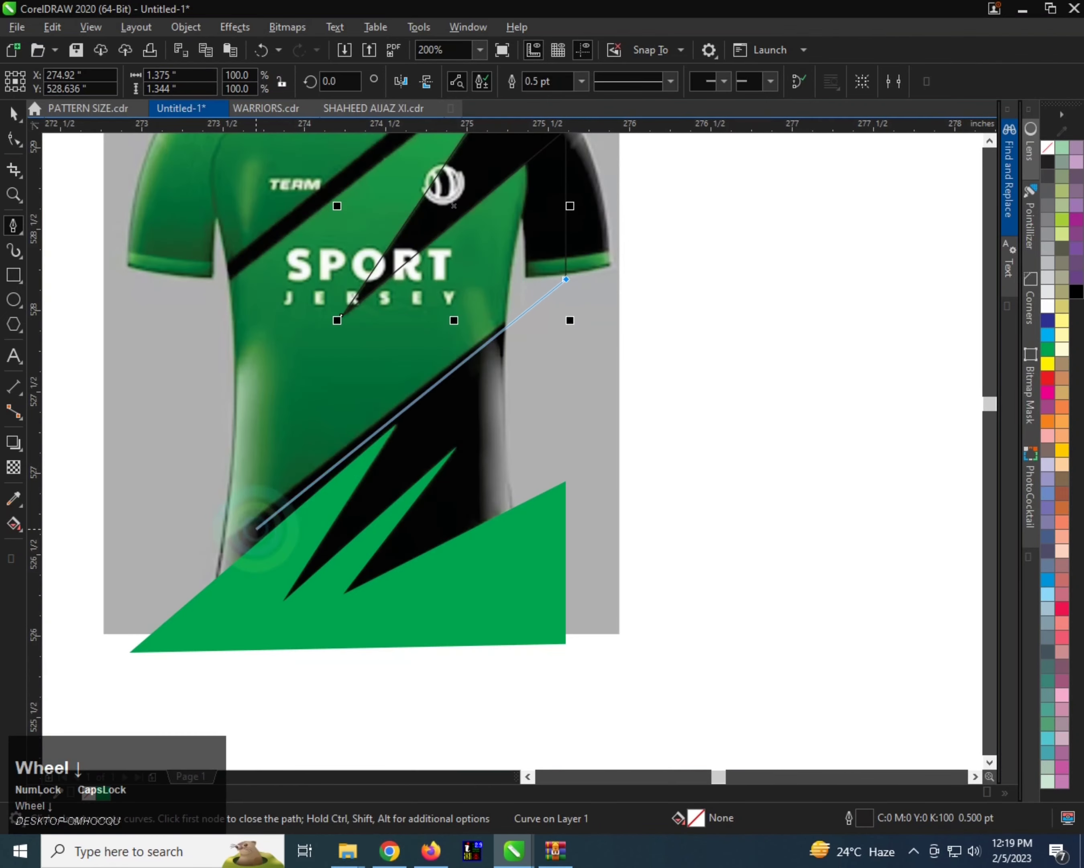
pyautogui.scroll(2, 153, 592)
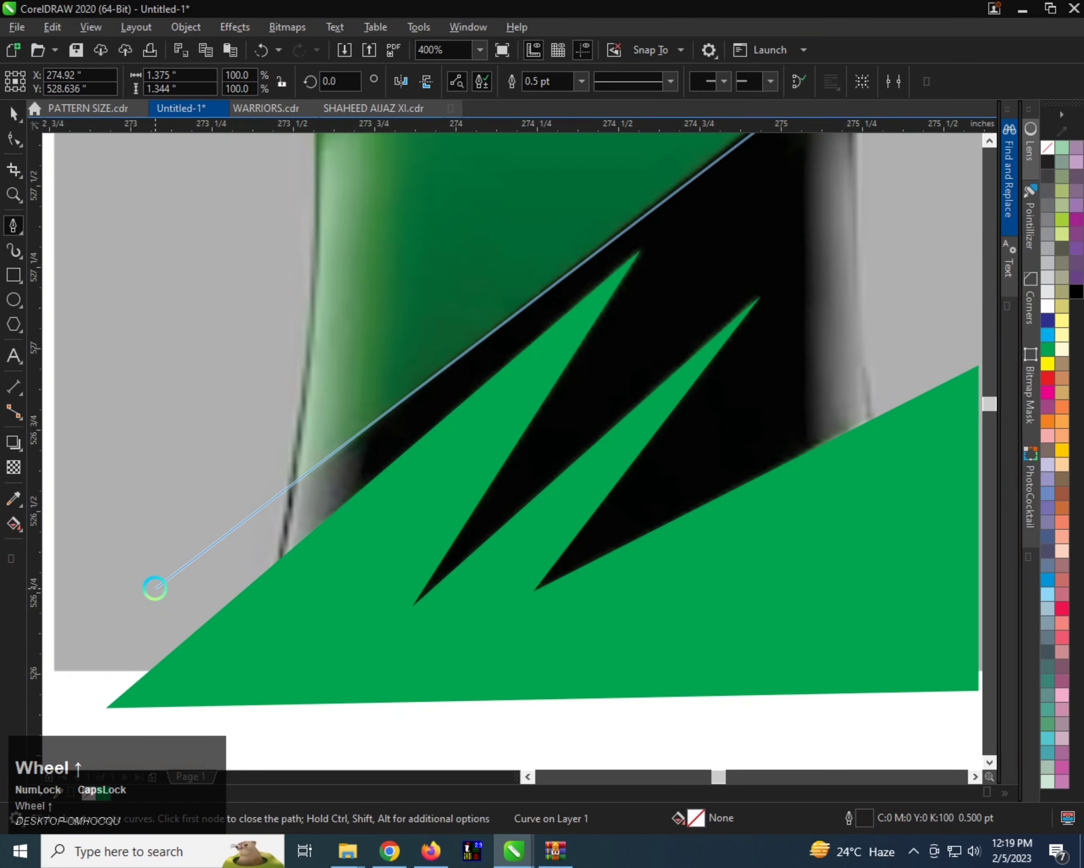
pyautogui.click(139, 598)
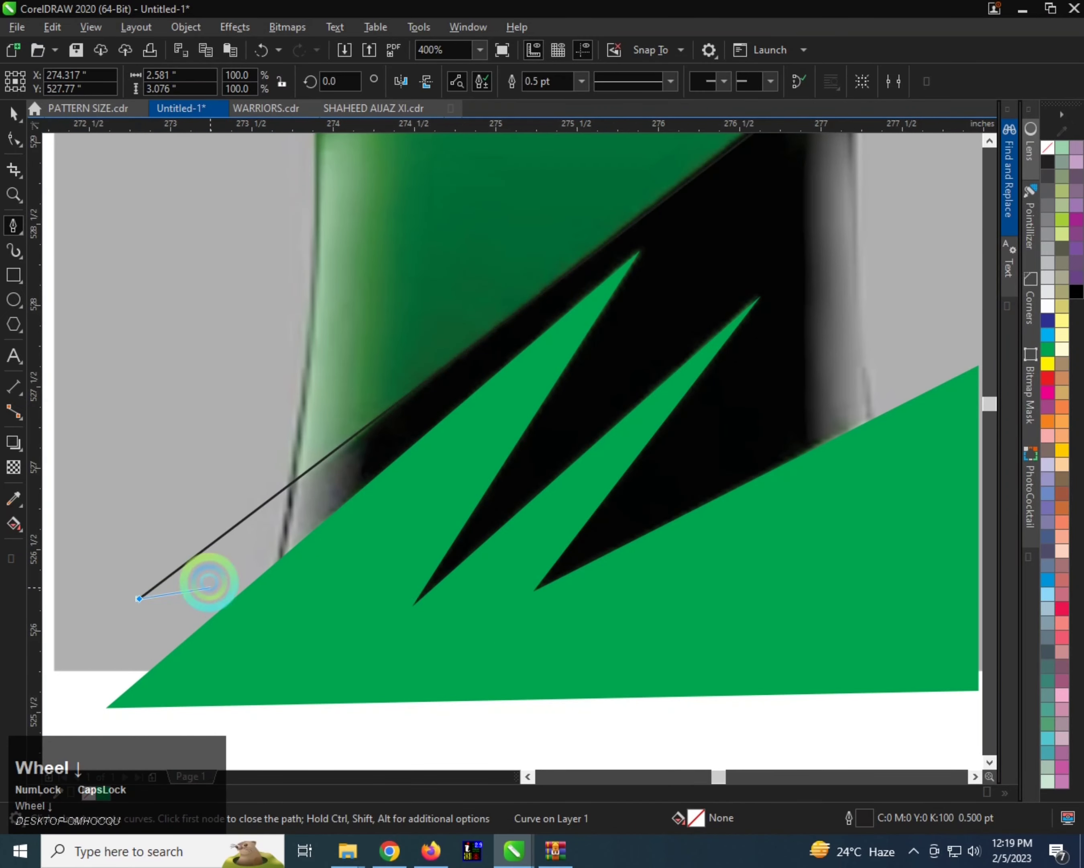
pyautogui.scroll(-1, 208, 581)
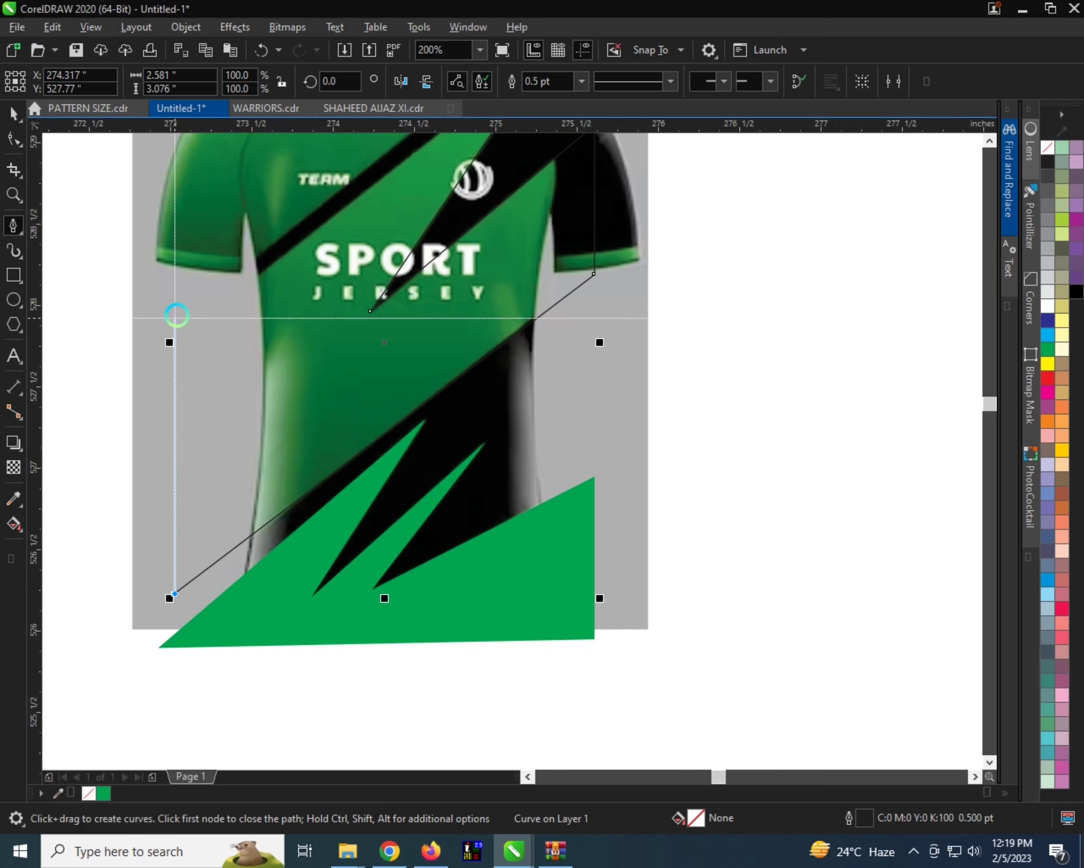
pyautogui.scroll(-1, 177, 315)
pyautogui.scroll(2, 304, 229)
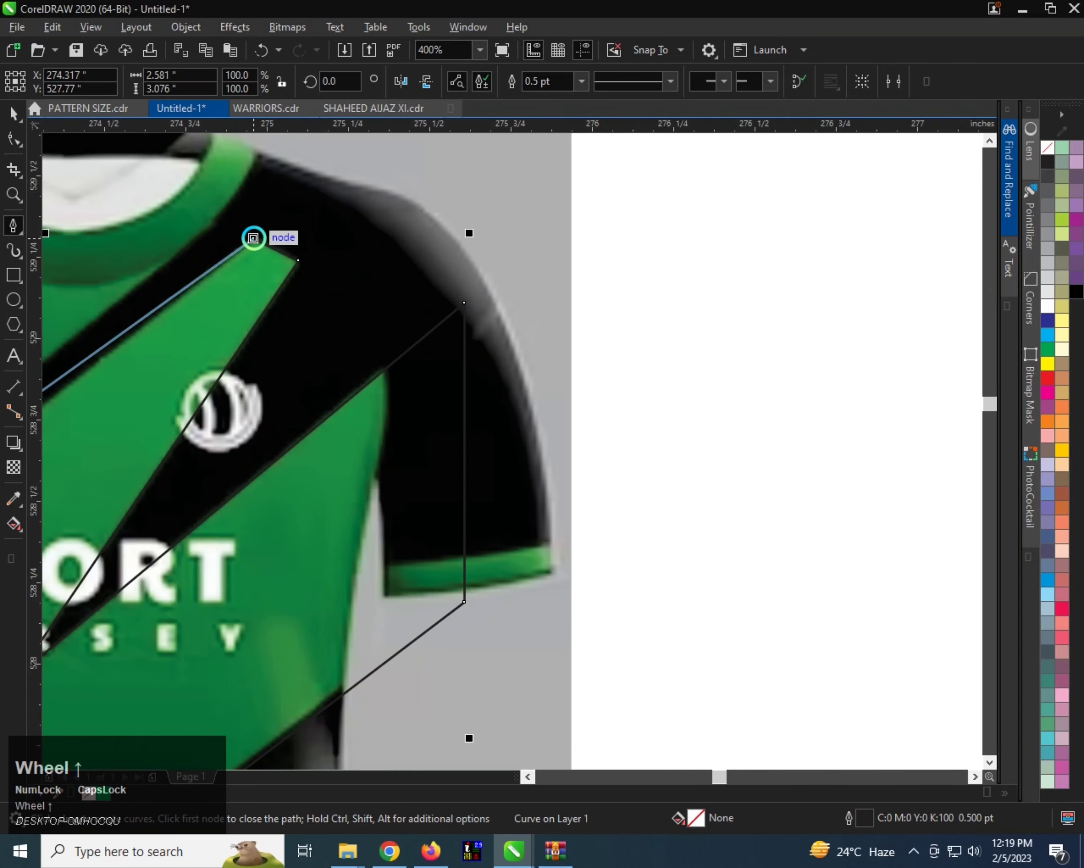
pyautogui.click(254, 238)
# Move the band outline's upper-left node down to fit its top edge to the lower side of the black stripe.
pyautogui.scroll(-2, 376, 225)
pyautogui.scroll(1, 230, 282)
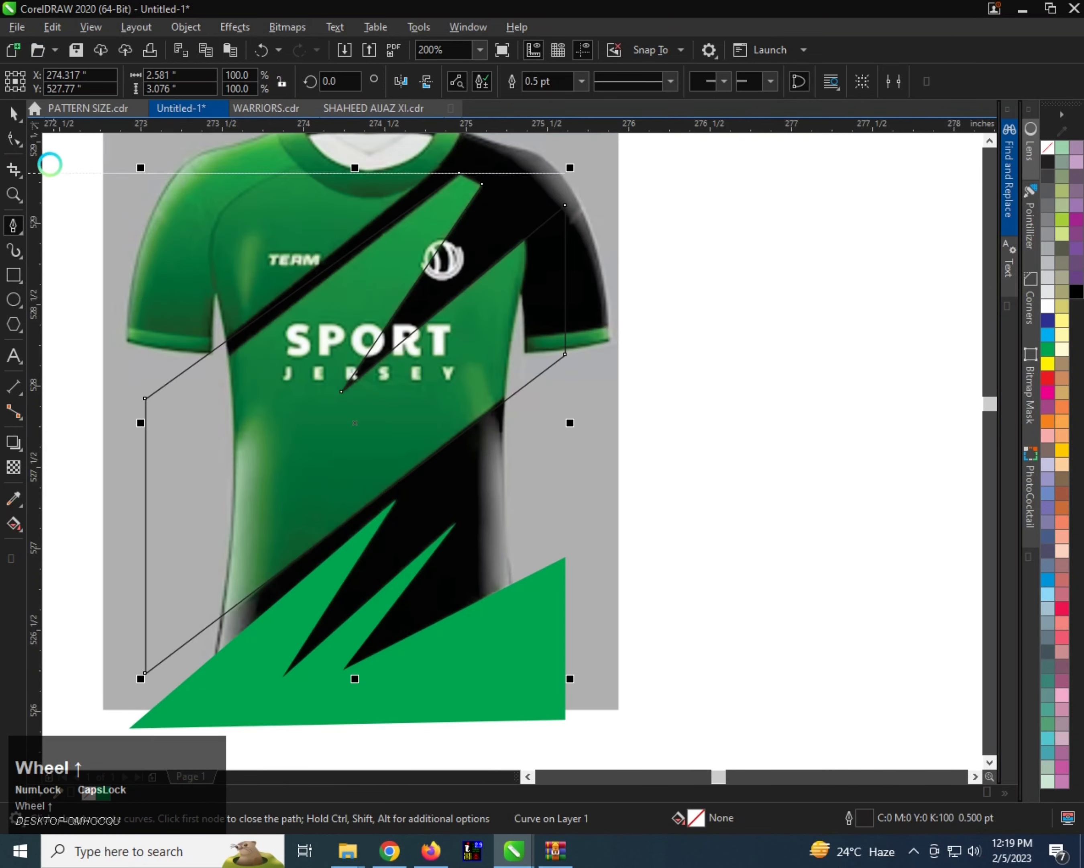
pyautogui.click(17, 142)
pyautogui.scroll(-1, 276, 302)
pyautogui.scroll(2, 243, 360)
pyautogui.moveTo(275, 400); pyautogui.dragTo(244, 395)
pyautogui.scroll(-2, 245, 395)
pyautogui.scroll(2, 442, 263)
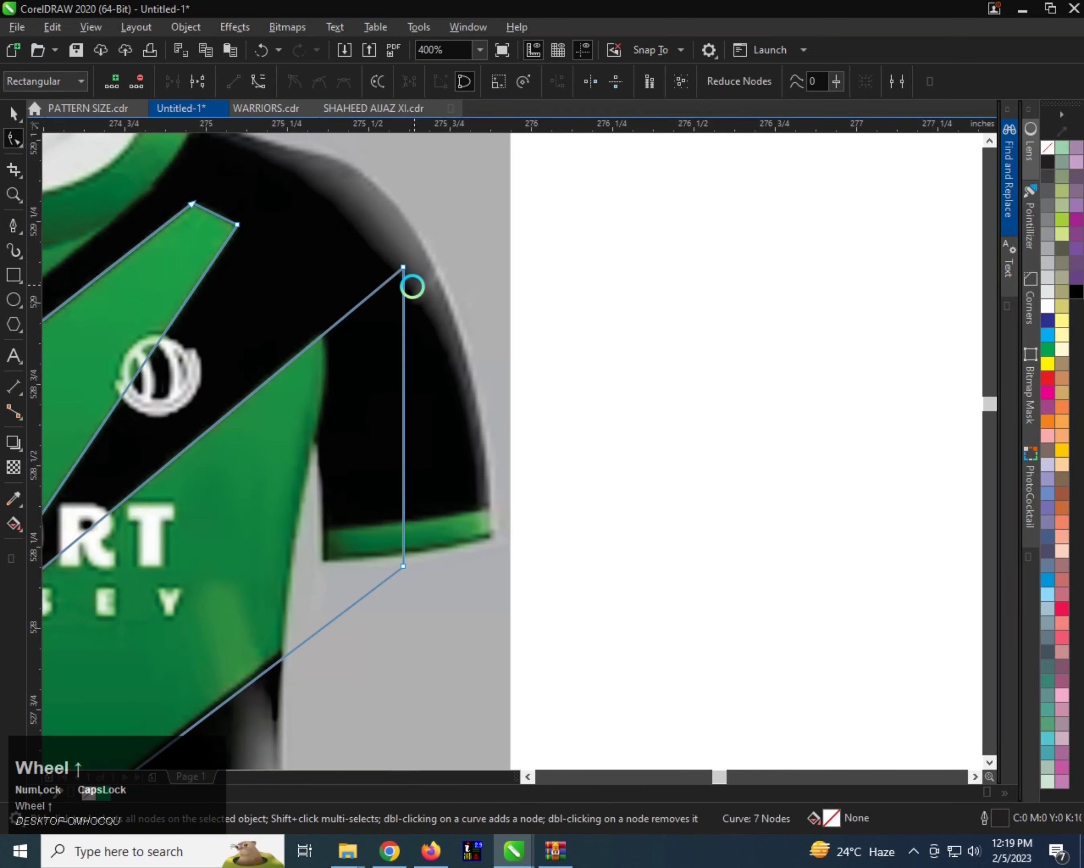
pyautogui.scroll(-2, 404, 296)
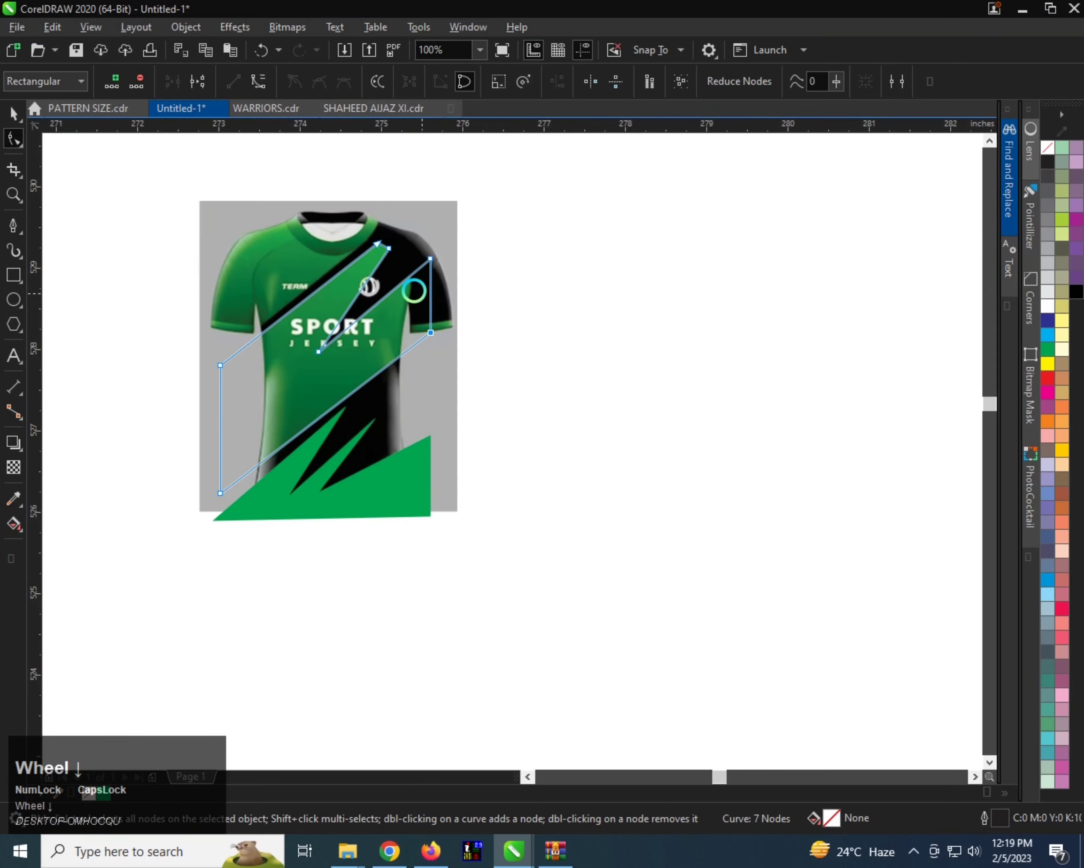
pyautogui.scroll(1, 414, 290)
pyautogui.scroll(-1, 283, 242)
pyautogui.scroll(1, 293, 269)
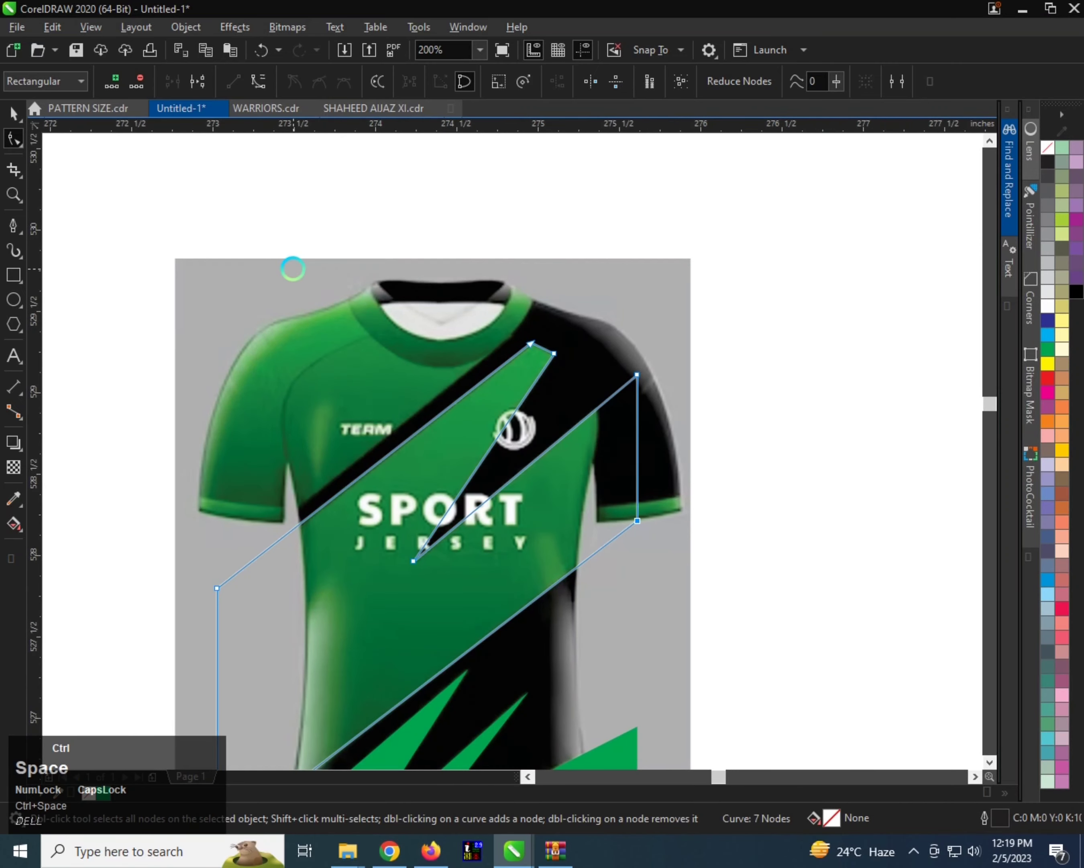
pyautogui.press('space')
# Draw a closed four-sided Pen shape over the jersey's upper-left green area, with its diagonal along the upper side of the black stripe.
pyautogui.scroll(-1, 293, 268)
pyautogui.scroll(1, 305, 251)
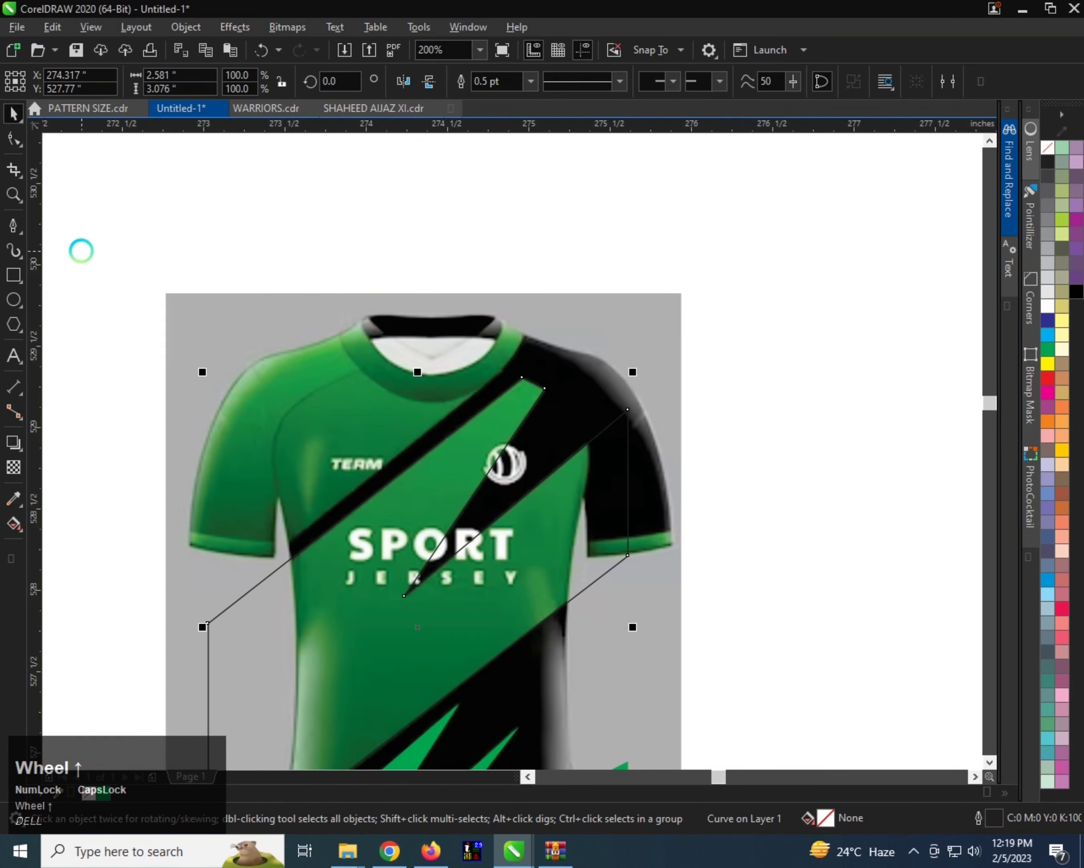
pyautogui.click(12, 225)
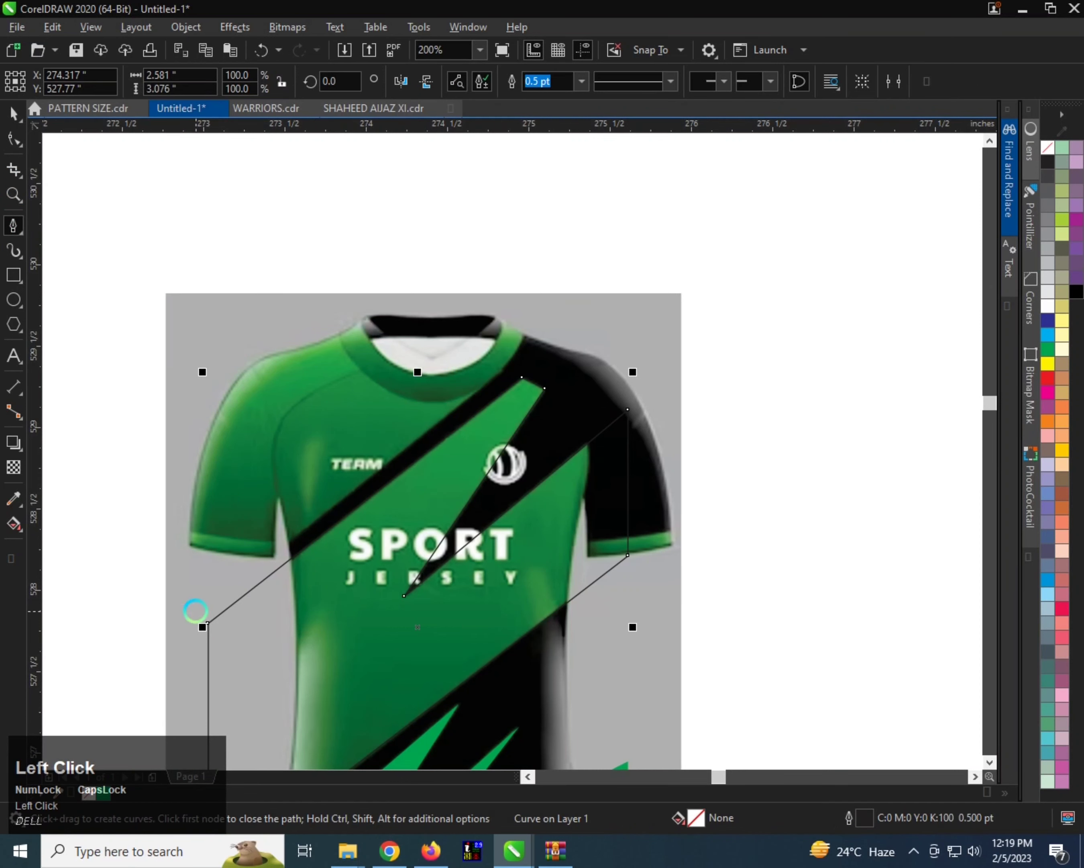
pyautogui.click(208, 603)
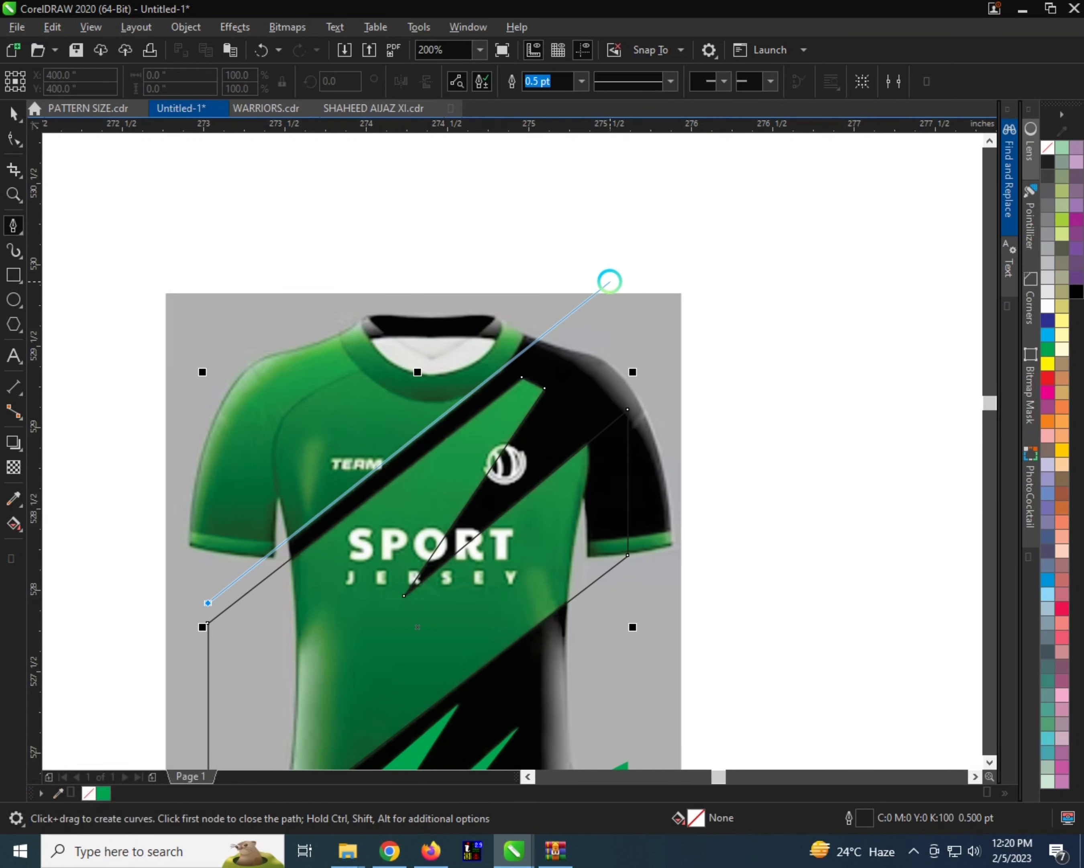
pyautogui.click(610, 280)
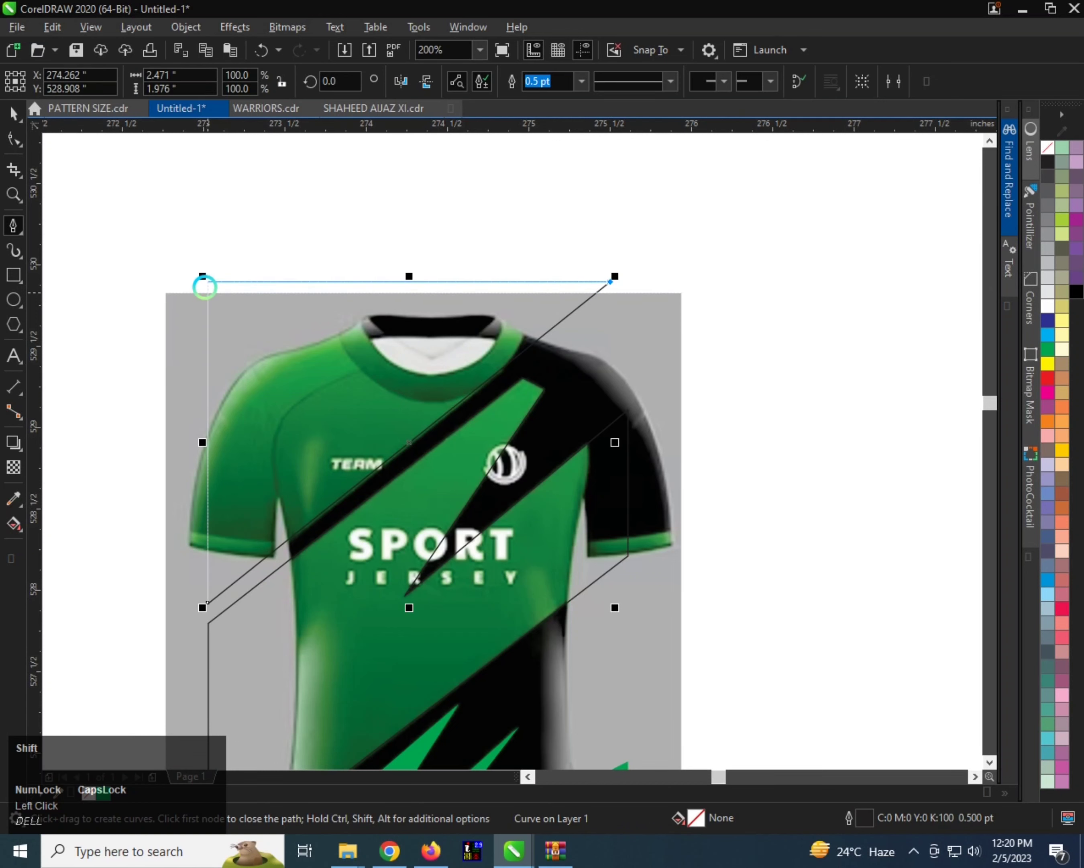
pyautogui.keyDown('shift'); pyautogui.click(204, 286); pyautogui.keyUp('shift')
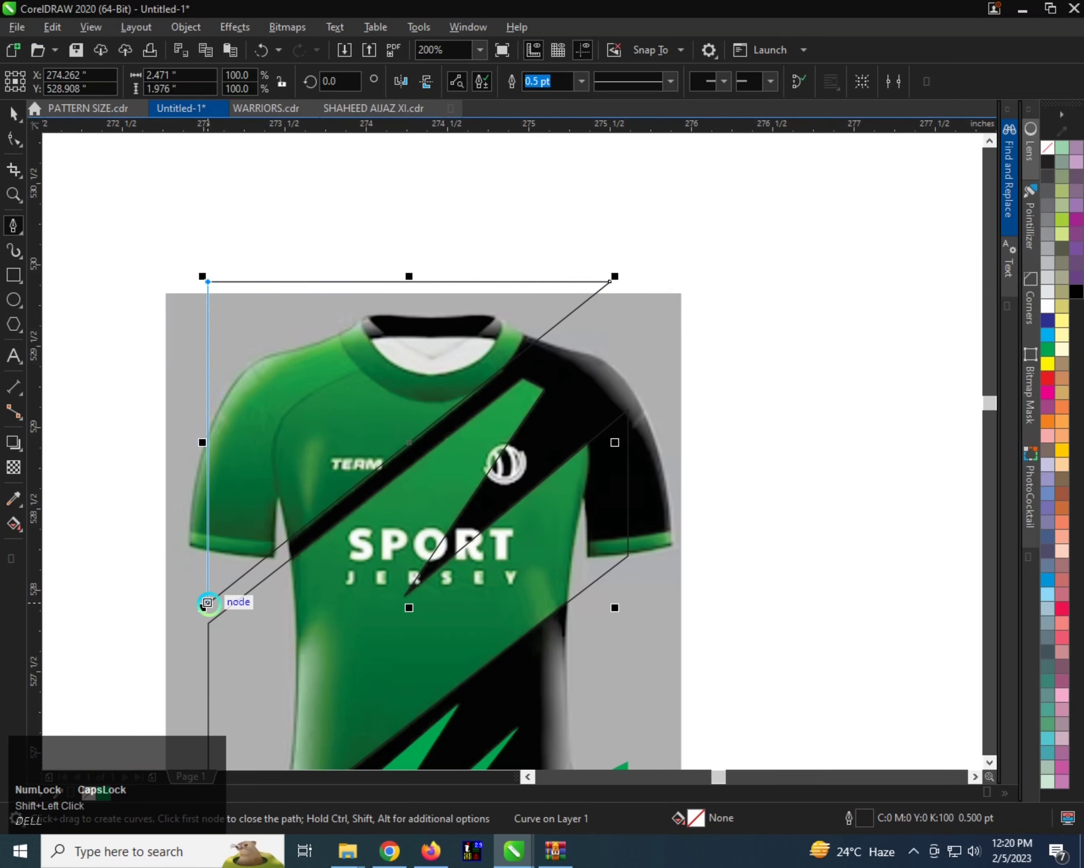
pyautogui.click(208, 602)
pyautogui.press('space')
# Fill both the central band and the upper-left shape with green (C:100 M:0 Y:100 K:0) and remove their outlines.
pyautogui.scroll(-1, 257, 469)
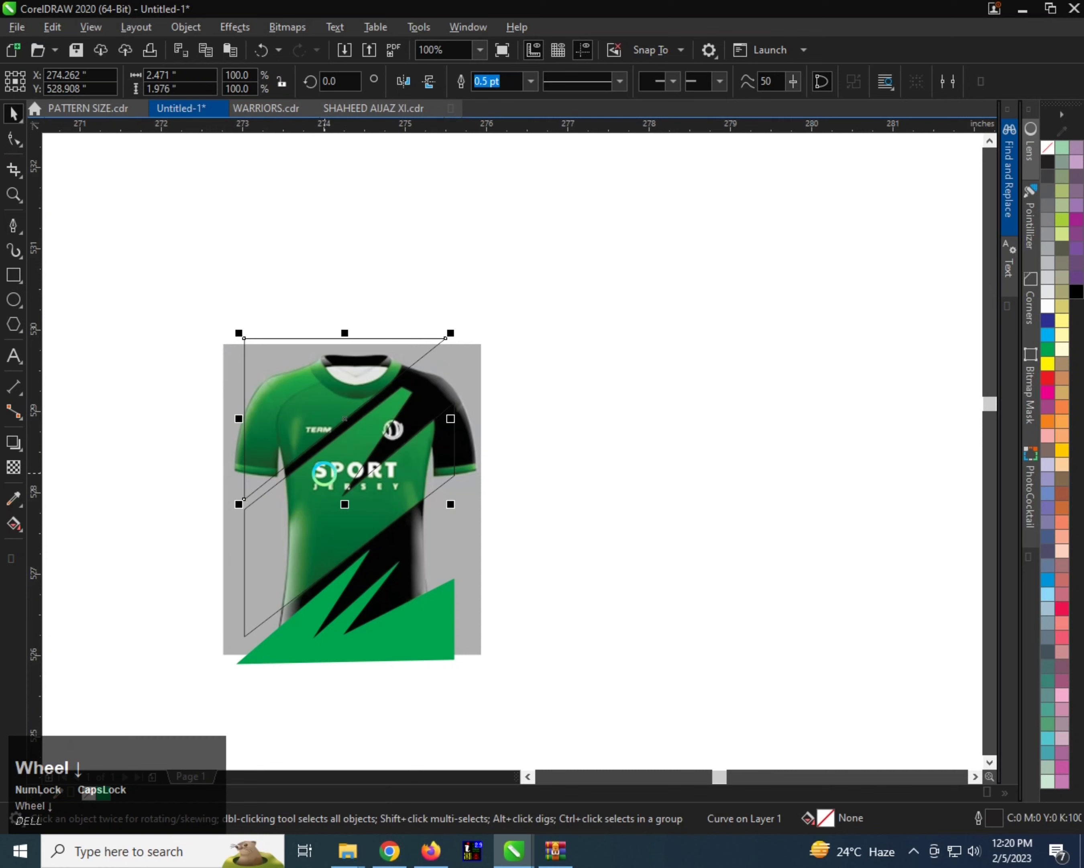
pyautogui.keyDown('shift'); pyautogui.click(244, 517); pyautogui.keyUp('shift')
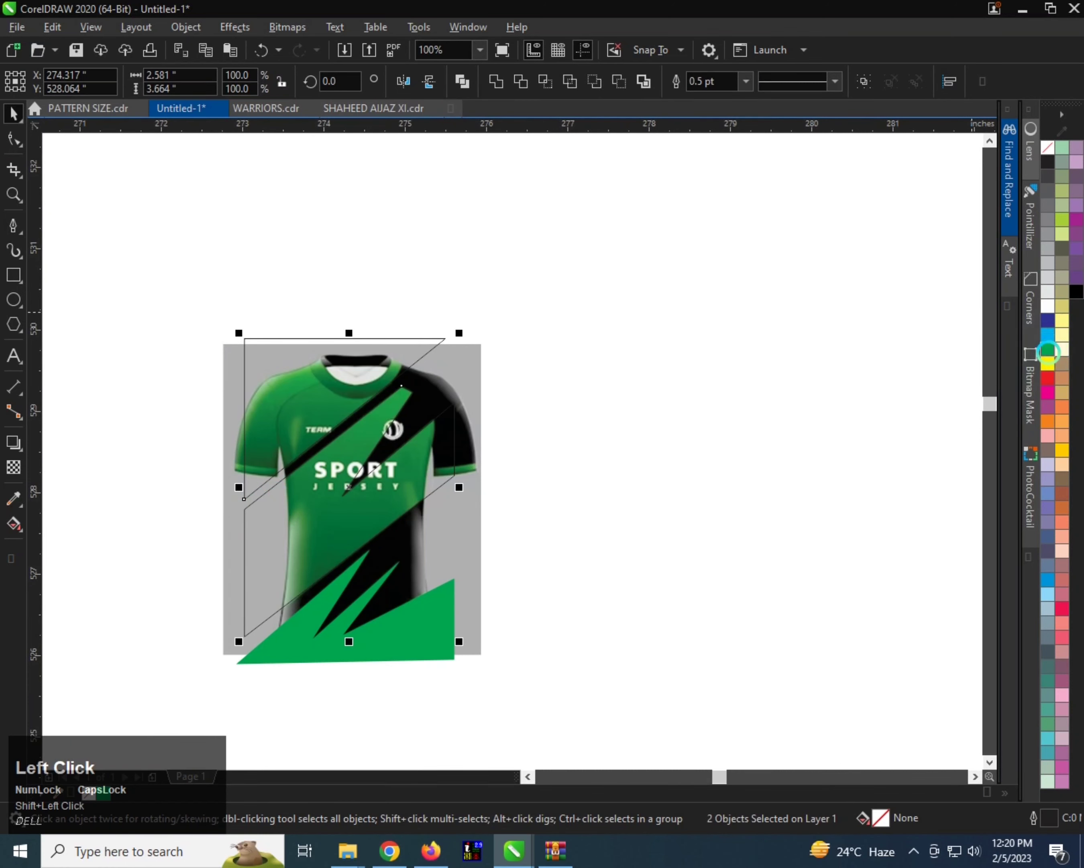
pyautogui.click(1049, 351)
pyautogui.rightClick(1049, 147)
pyautogui.scroll(-1, 443, 308)
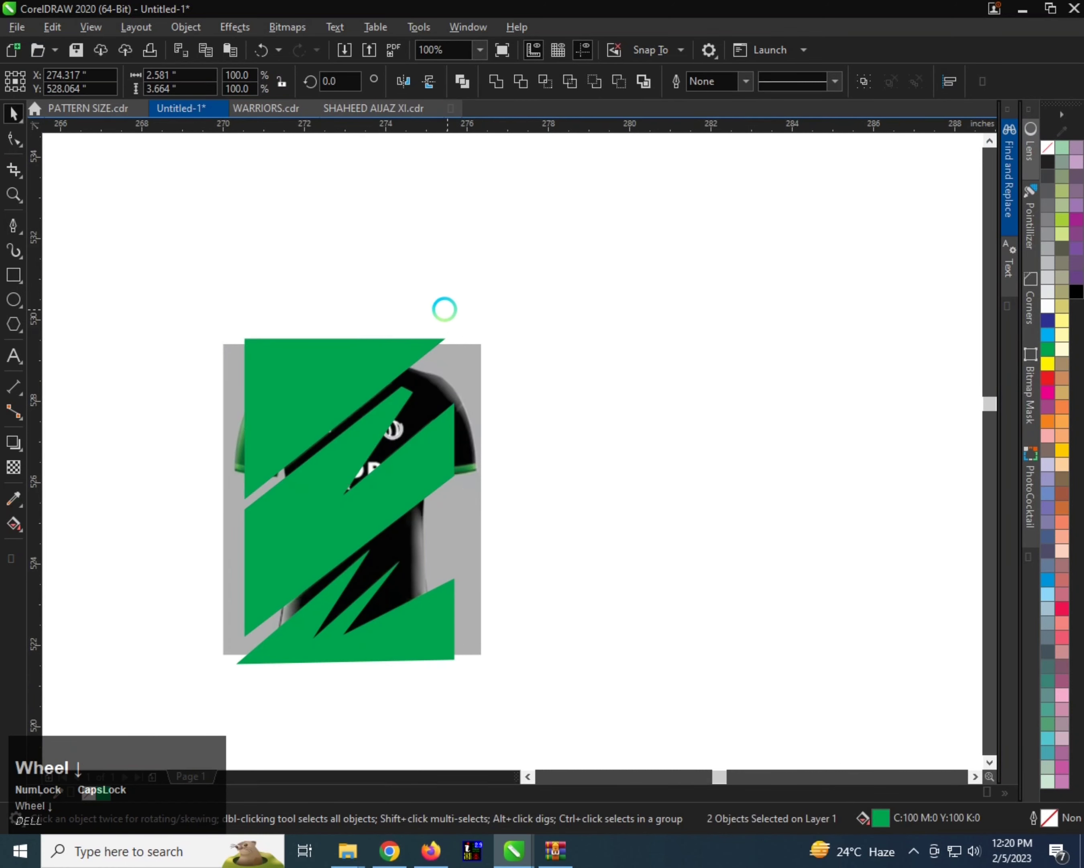
# Draw a rectangle about 1.9 in wide and 3.82 in high over the jersey body.
pyautogui.scroll(1, 434, 396)
pyautogui.scroll(-1, 314, 393)
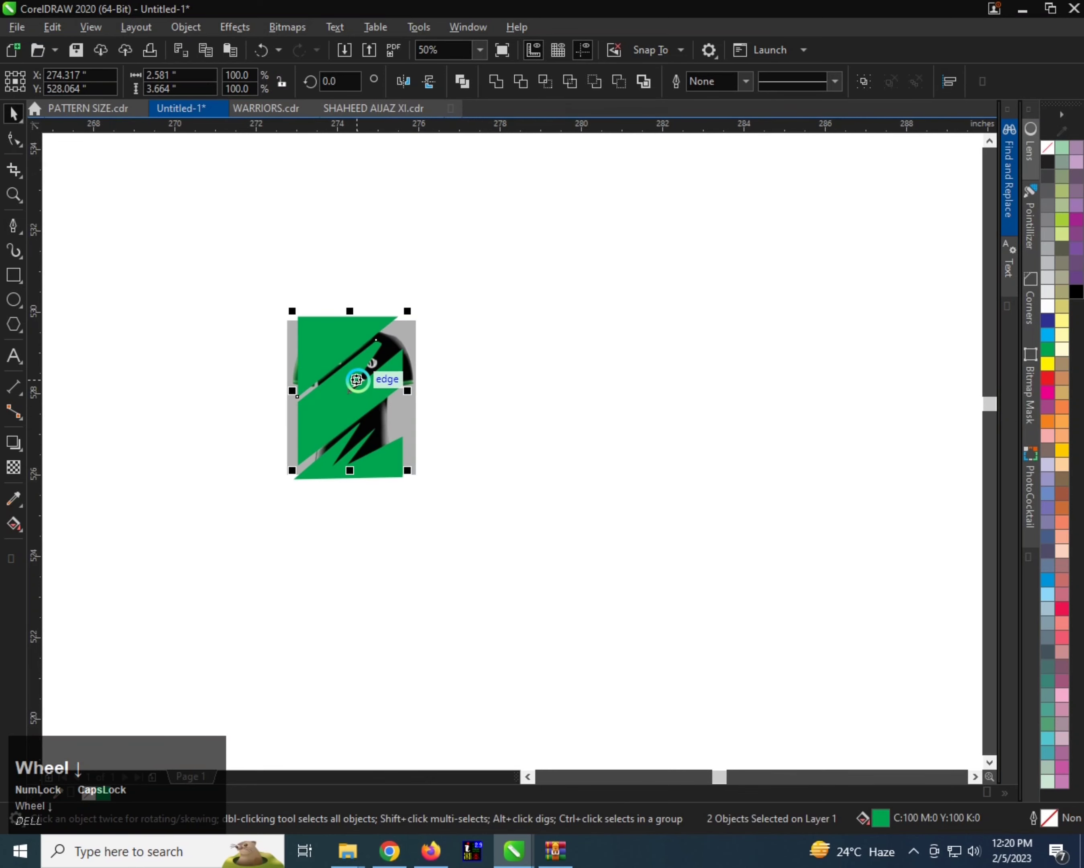
pyautogui.scroll(1, 357, 379)
pyautogui.click(13, 265)
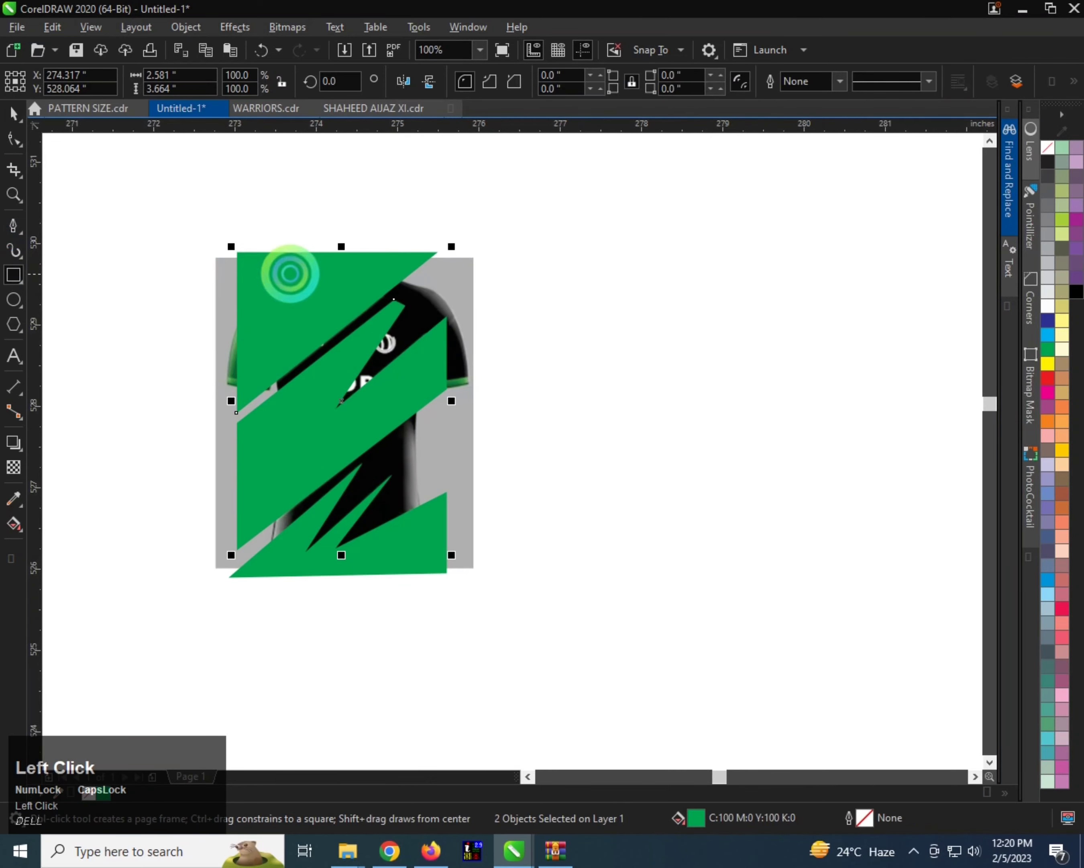
pyautogui.moveTo(264, 257); pyautogui.dragTo(420, 563)
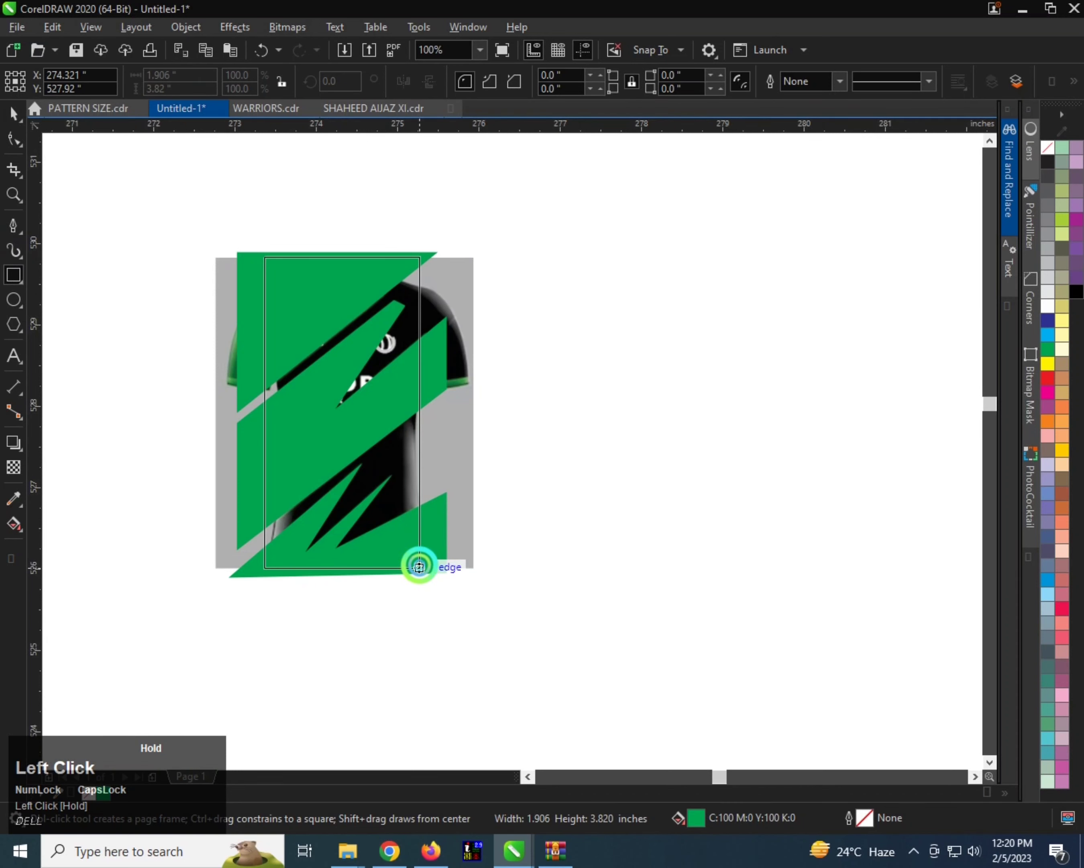
pyautogui.moveTo(419, 567); pyautogui.dragTo(419, 567)
# Resize the rectangle to about 1.78 by 3.72 in by moving its left edge inward and its top edge down.
pyautogui.scroll(1, 272, 436)
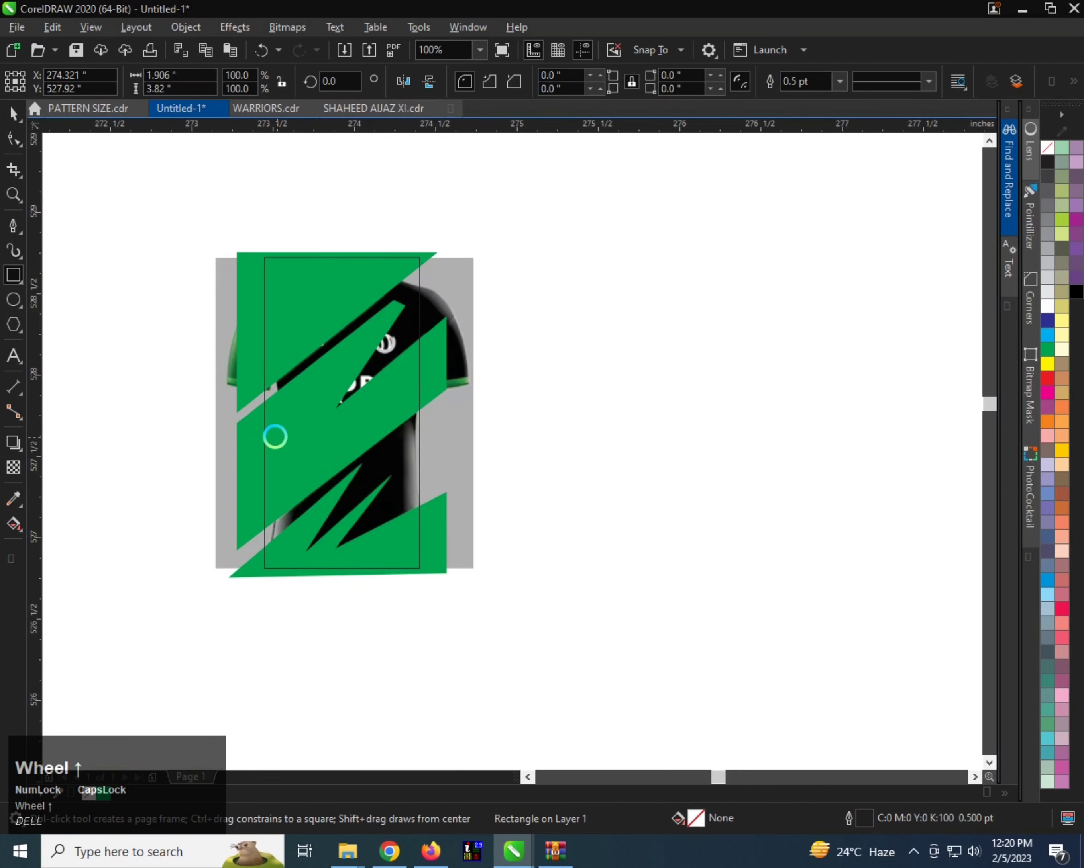
pyautogui.moveTo(248, 386); pyautogui.dragTo(279, 388)
pyautogui.scroll(-1, 281, 389)
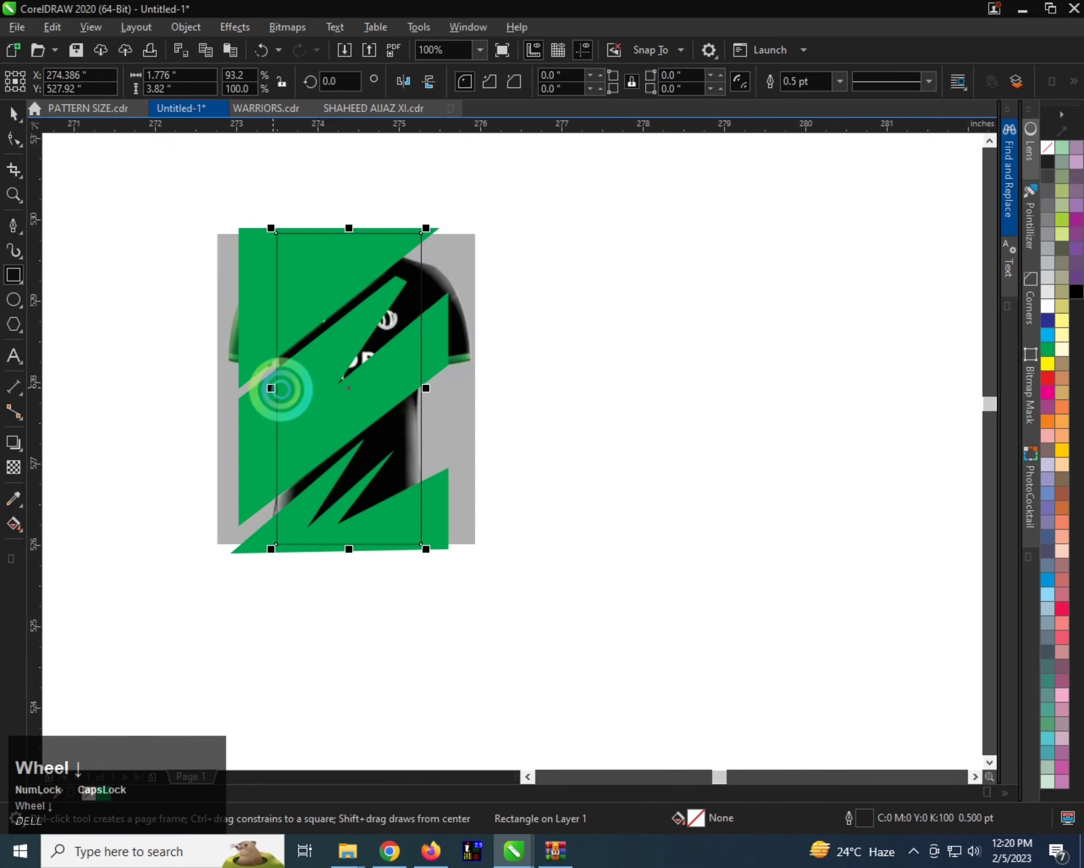
pyautogui.moveTo(348, 227); pyautogui.dragTo(346, 236)
pyautogui.press('space')
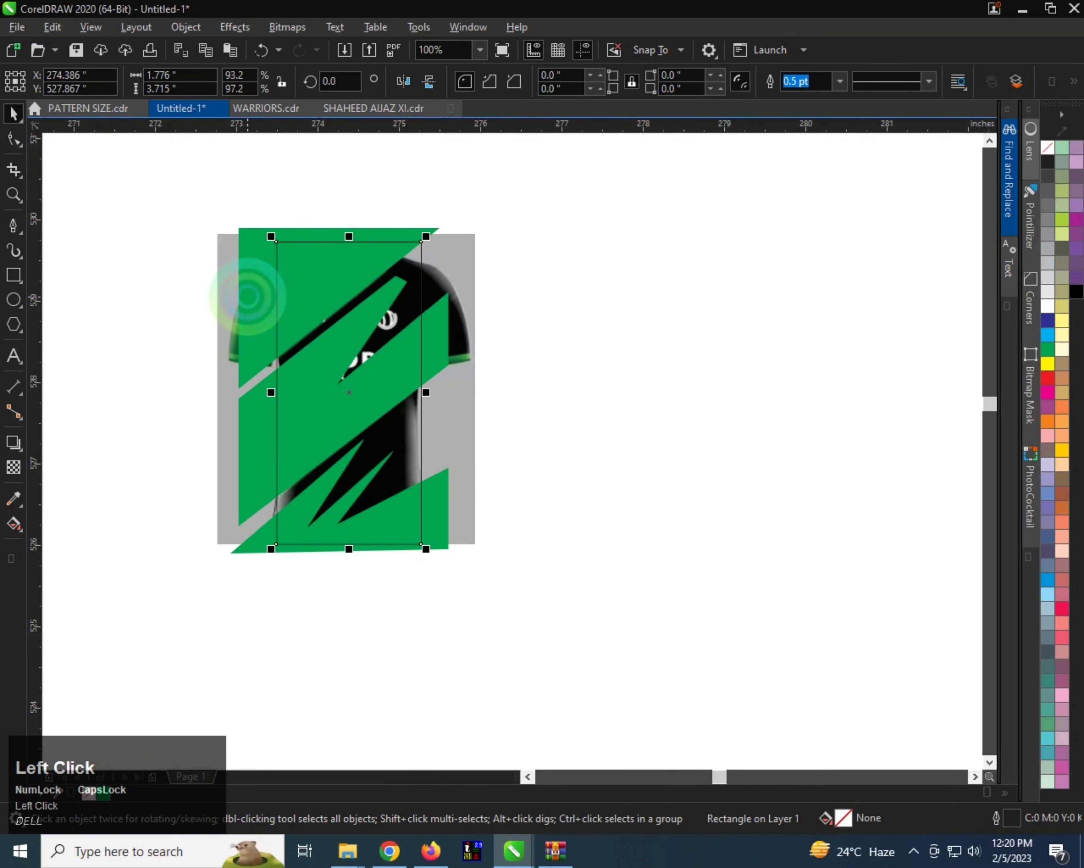
# PowerClip the three green pattern shapes inside the body rectangle.
pyautogui.click(250, 412)
pyautogui.keyDown('shift'); pyautogui.click(406, 509); pyautogui.keyUp('shift')
pyautogui.keyDown('shift'); pyautogui.click(425, 478); pyautogui.keyUp('shift')
pyautogui.scroll(2, 428, 469)
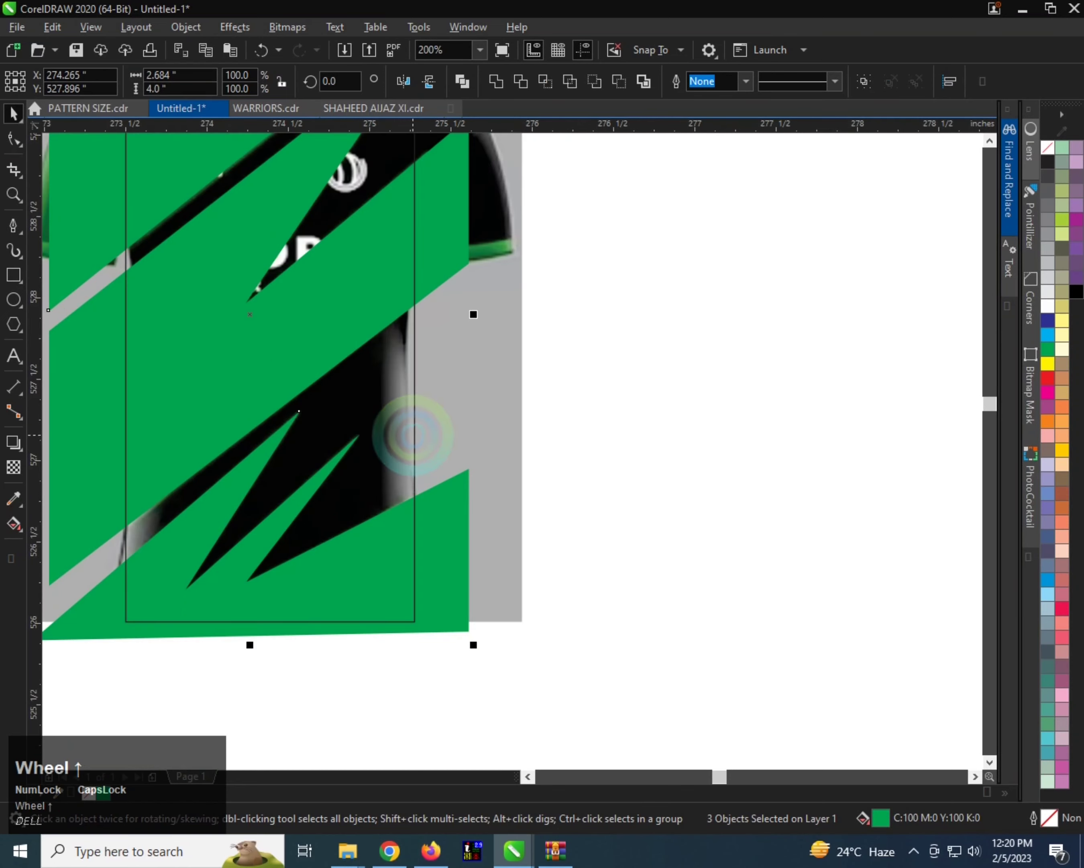
pyautogui.press('w')
pyautogui.click(417, 419)
# Move the clipped rectangle beside the reference image, fill it with black (C:100 M:100 Y:100 K:100) and remove its outline.
pyautogui.scroll(-3, 366, 424)
pyautogui.moveTo(327, 396); pyautogui.dragTo(498, 389)
pyautogui.scroll(1, 495, 387)
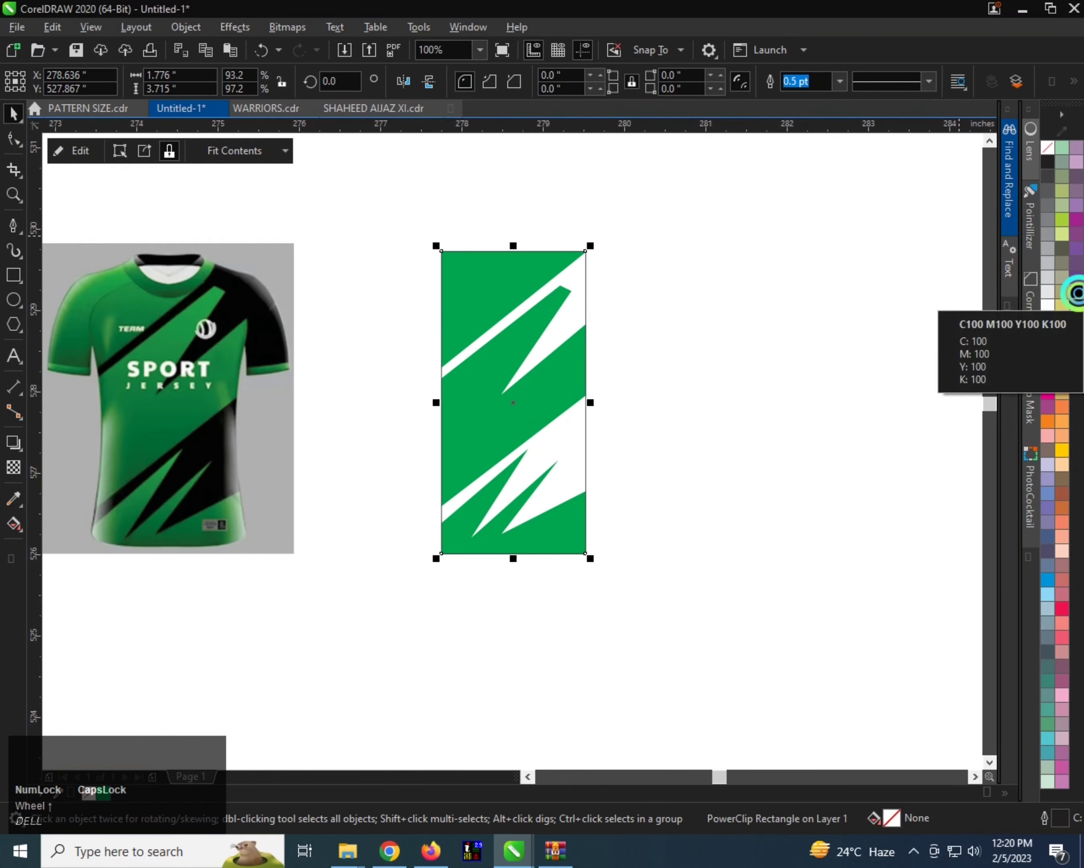
pyautogui.click(1077, 292)
pyautogui.rightClick(1045, 148)
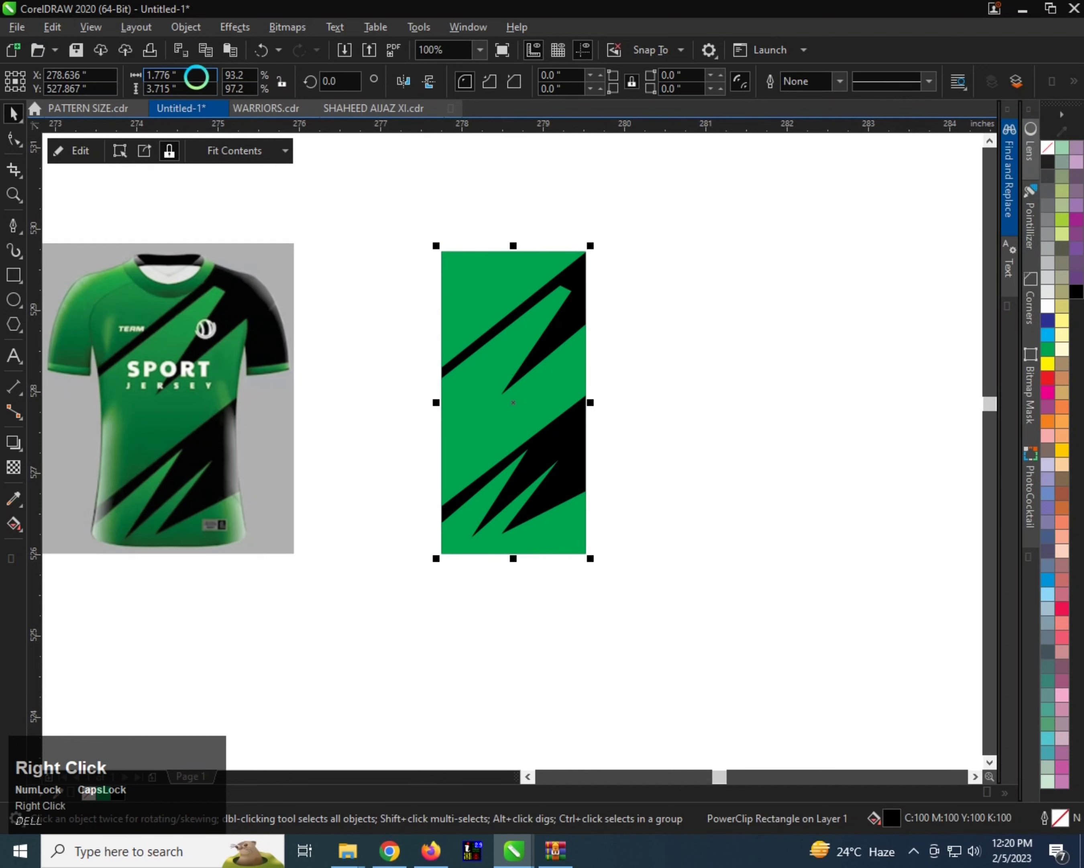
# Resize the pattern rectangle to 22.5 in wide by 30 in high and move it closer to the blue shirt pieces.
pyautogui.write('22')
pyautogui.write('3')
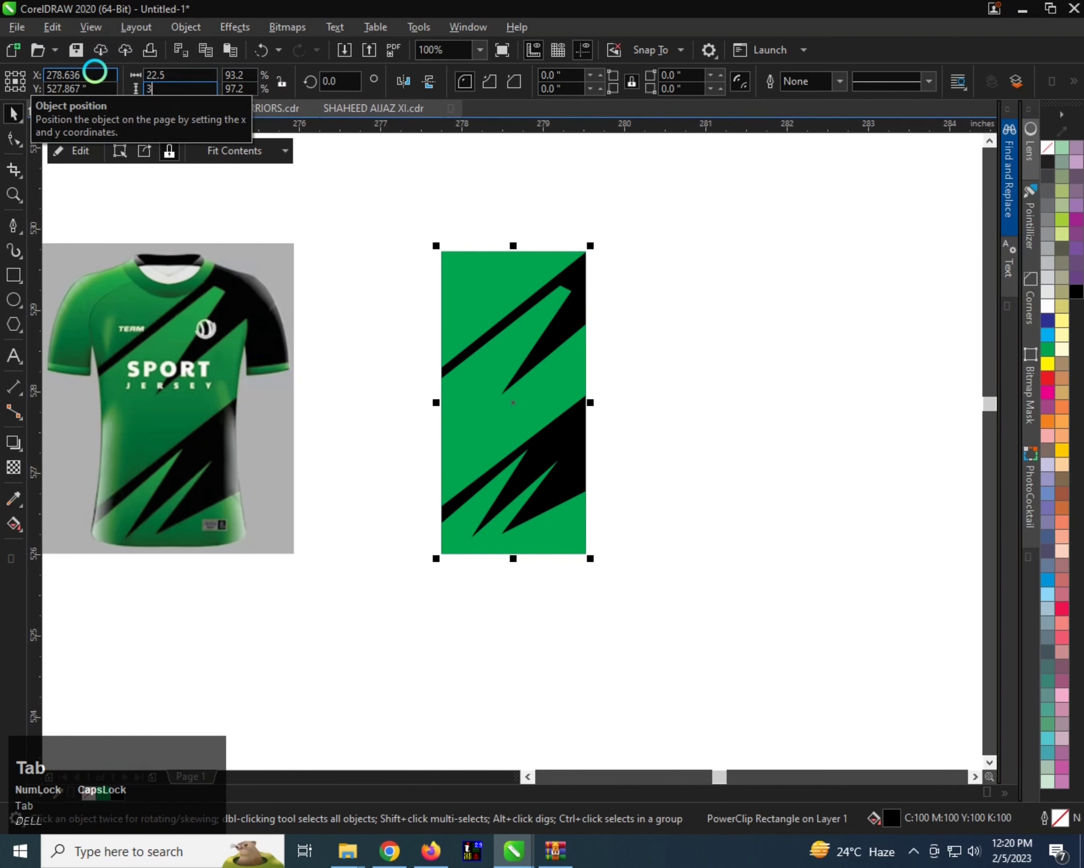
pyautogui.write('0')
pyautogui.press('Return')
pyautogui.scroll(-4, 219, 427)
pyautogui.moveTo(223, 417); pyautogui.dragTo(337, 413)
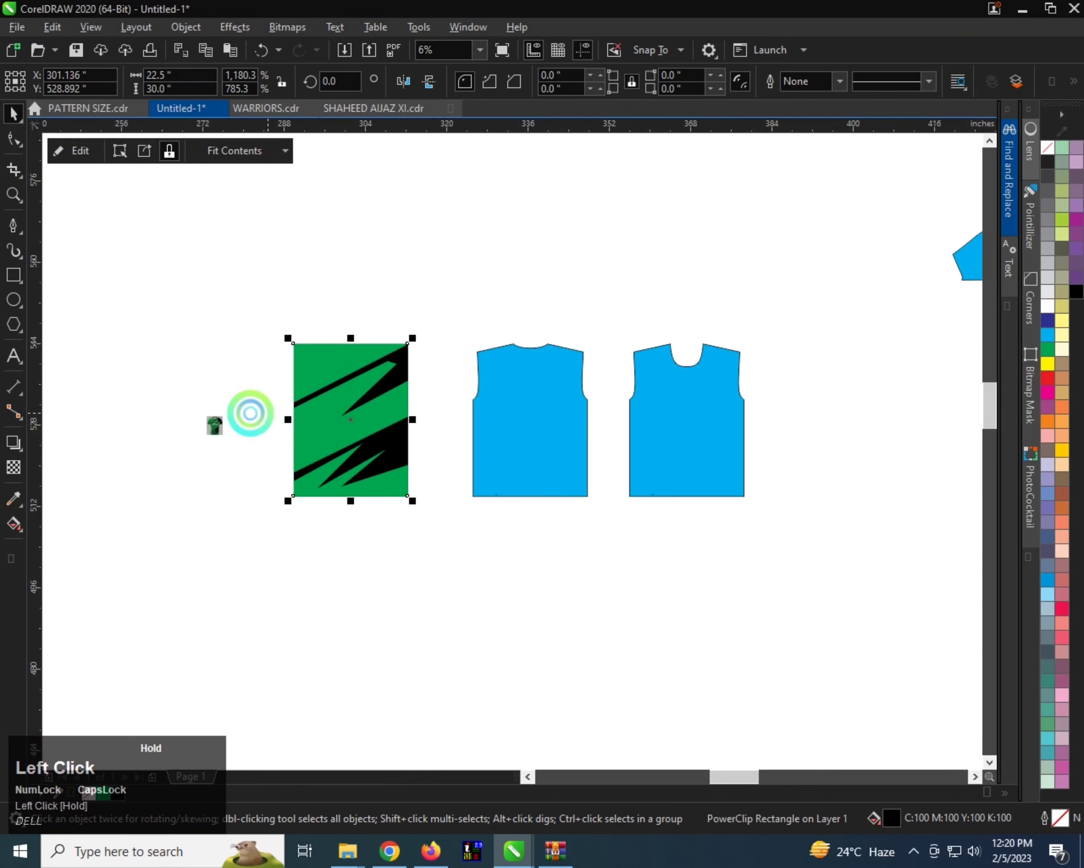
# Move the jersey reference image further away from the pattern rectangle.
pyautogui.scroll(1, 231, 417)
pyautogui.click(195, 431)
pyautogui.scroll(2, 196, 432)
pyautogui.scroll(-1, 218, 425)
pyautogui.moveTo(219, 422); pyautogui.dragTo(128, 433)
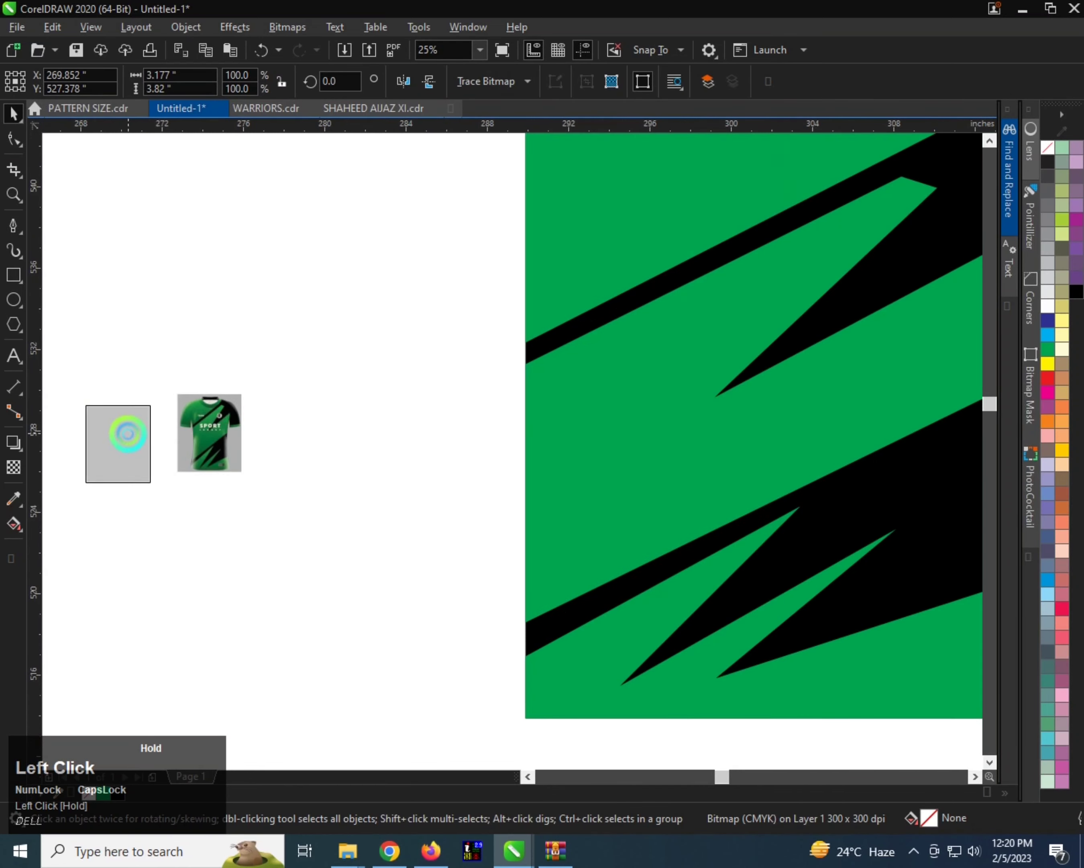
# Create a horizontally mirrored copy of the pattern rectangle.
pyautogui.scroll(-1, 209, 414)
pyautogui.moveTo(422, 400); pyautogui.dragTo(446, 427)
pyautogui.scroll(-1, 233, 404)
pyautogui.scroll(1, 257, 417)
pyautogui.rightClick(447, 426)
pyautogui.scroll(-1, 251, 429)
# Centre the unmirrored pattern rectangle horizontally and vertically on the blue front piece with the deep neckline.
pyautogui.click(269, 418)
pyautogui.keyDown('shift'); pyautogui.click(651, 396); pyautogui.keyUp('shift')
pyautogui.press('c')
pyautogui.press('e')
pyautogui.click(652, 313)
# Centre the mirrored pattern rectangle horizontally and vertically on the blue back piece.
pyautogui.click(380, 397)
pyautogui.keyDown('shift'); pyautogui.click(567, 374); pyautogui.keyUp('shift')
pyautogui.press('c')
pyautogui.press('e')
pyautogui.click(666, 280)
# Send both pattern rectangles behind the blue shirt pieces and PowerClip each one inside its piece.
pyautogui.click(660, 366)
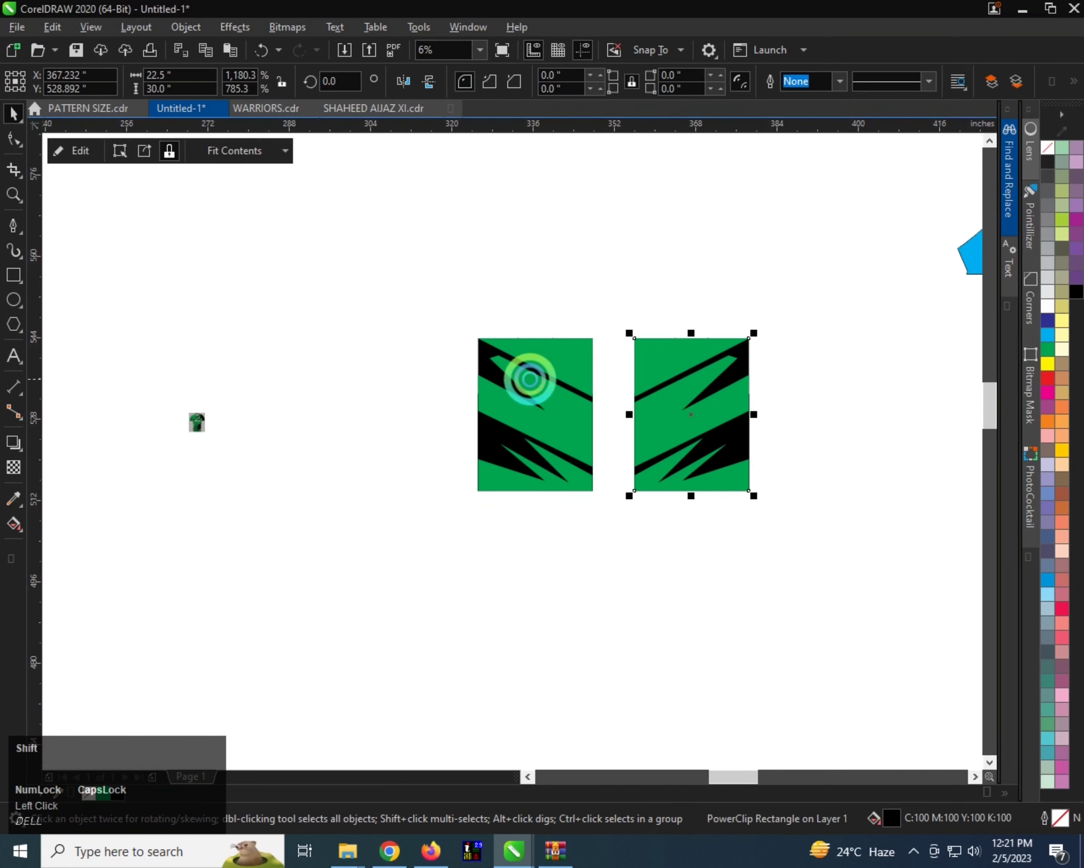
pyautogui.keyDown('shift'); pyautogui.click(532, 378); pyautogui.keyUp('shift')
pyautogui.hotkey('shift', 'pagedown')
pyautogui.click(694, 349)
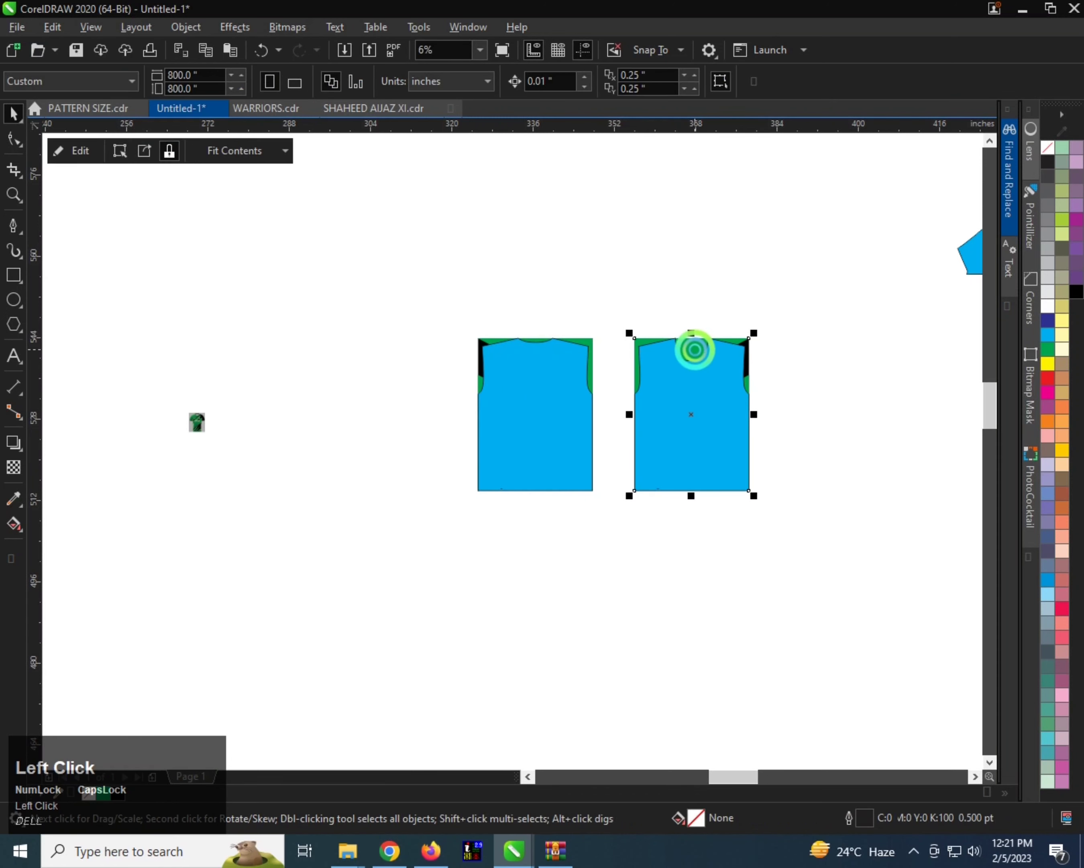
pyautogui.press('w')
pyautogui.click(689, 376)
pyautogui.click(591, 342)
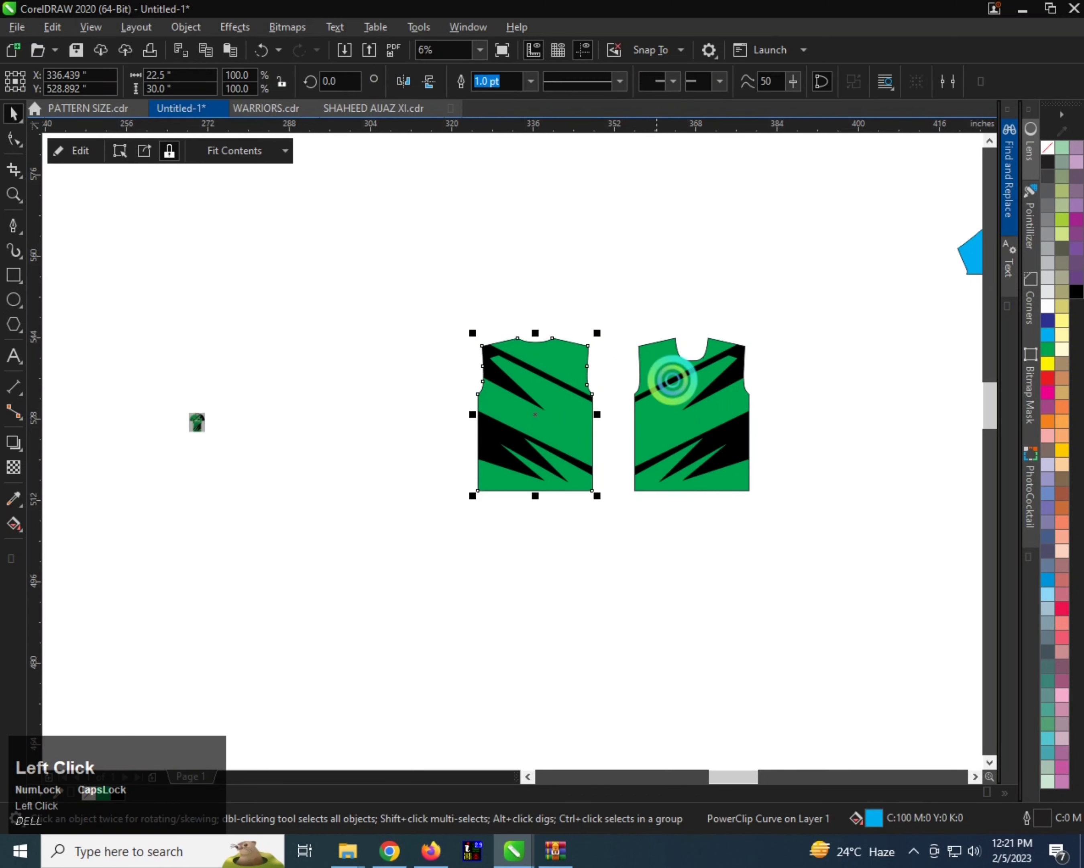
# Place the front piece close beside the back piece, aligned at their vertical centres, and shift the pair toward the reference image.
pyautogui.moveTo(671, 378); pyautogui.dragTo(429, 380)
pyautogui.keyDown('shift'); pyautogui.click(520, 389); pyautogui.keyUp('shift')
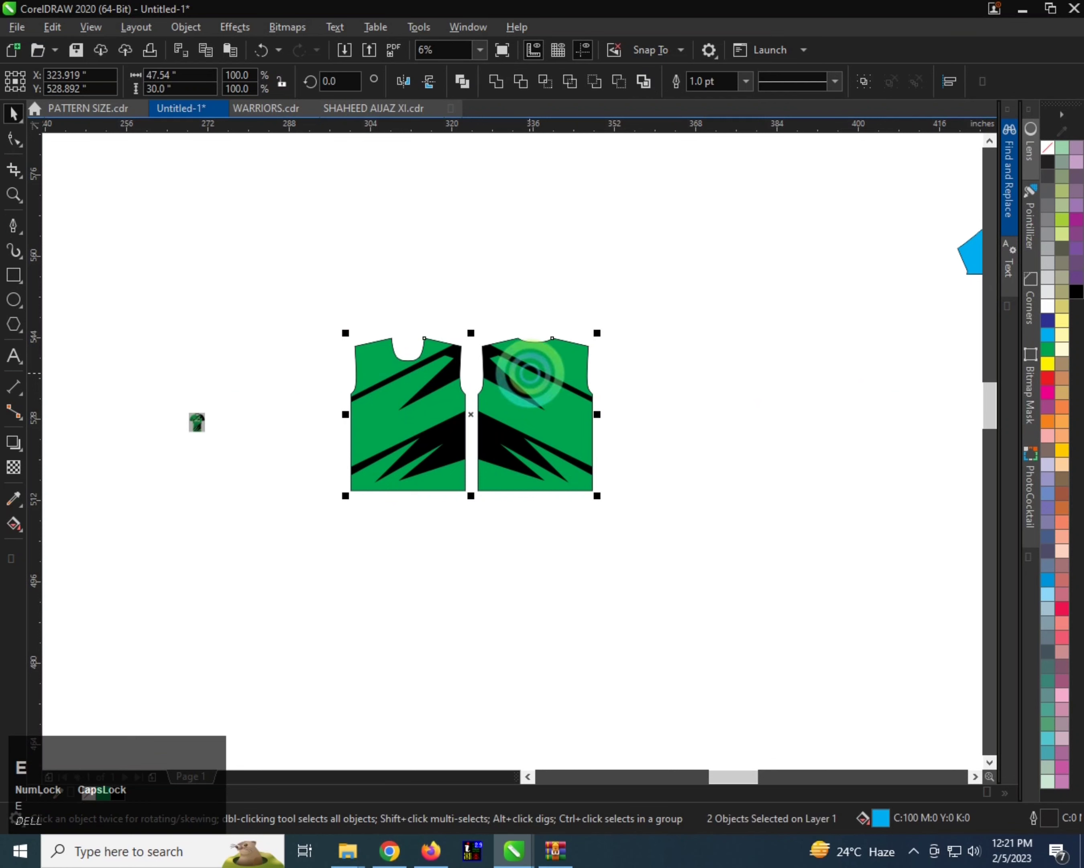
pyautogui.moveTo(530, 371); pyautogui.dragTo(433, 377)
# Move the blue sleeve beside the back piece's shoulder and fill it with black (C:100 M:100 Y:100 K:100).
pyautogui.click(969, 248)
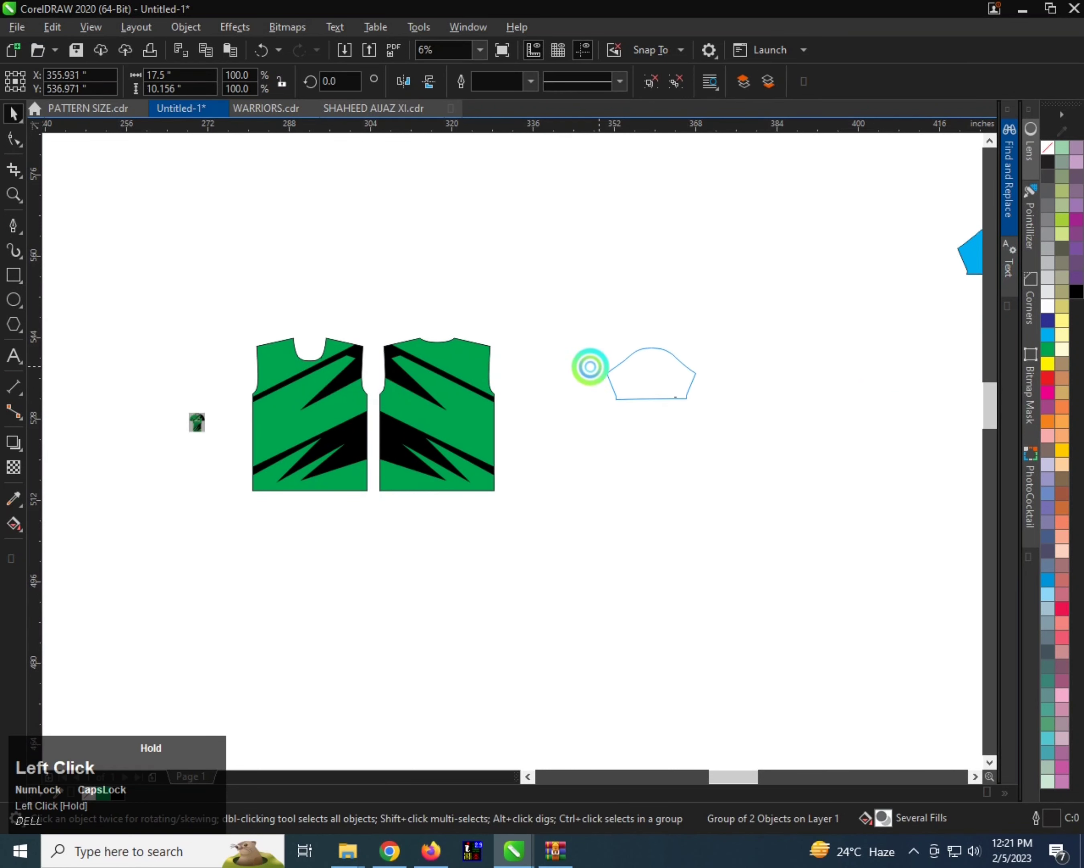
pyautogui.scroll(-2, 508, 356)
pyautogui.moveTo(504, 358); pyautogui.dragTo(459, 375)
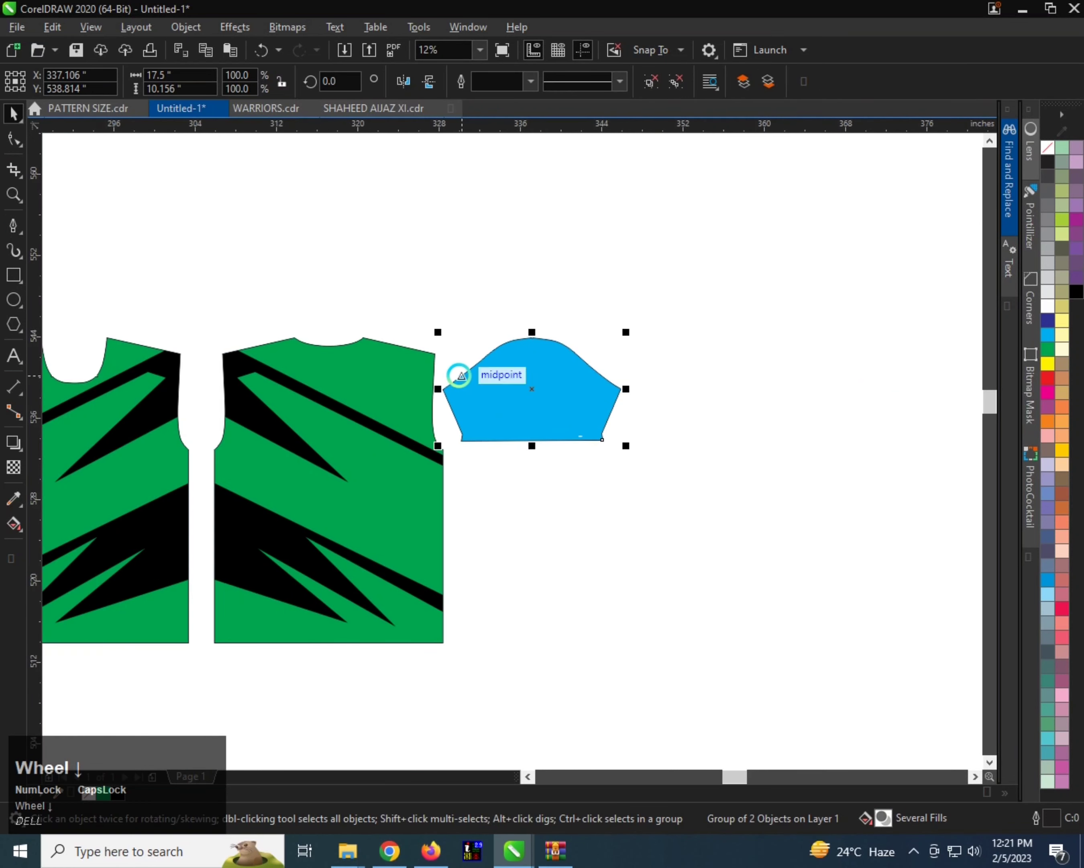
pyautogui.scroll(-4, 476, 401)
pyautogui.scroll(6, 376, 412)
pyautogui.scroll(-4, 182, 450)
pyautogui.scroll(1, 566, 414)
pyautogui.click(1065, 287)
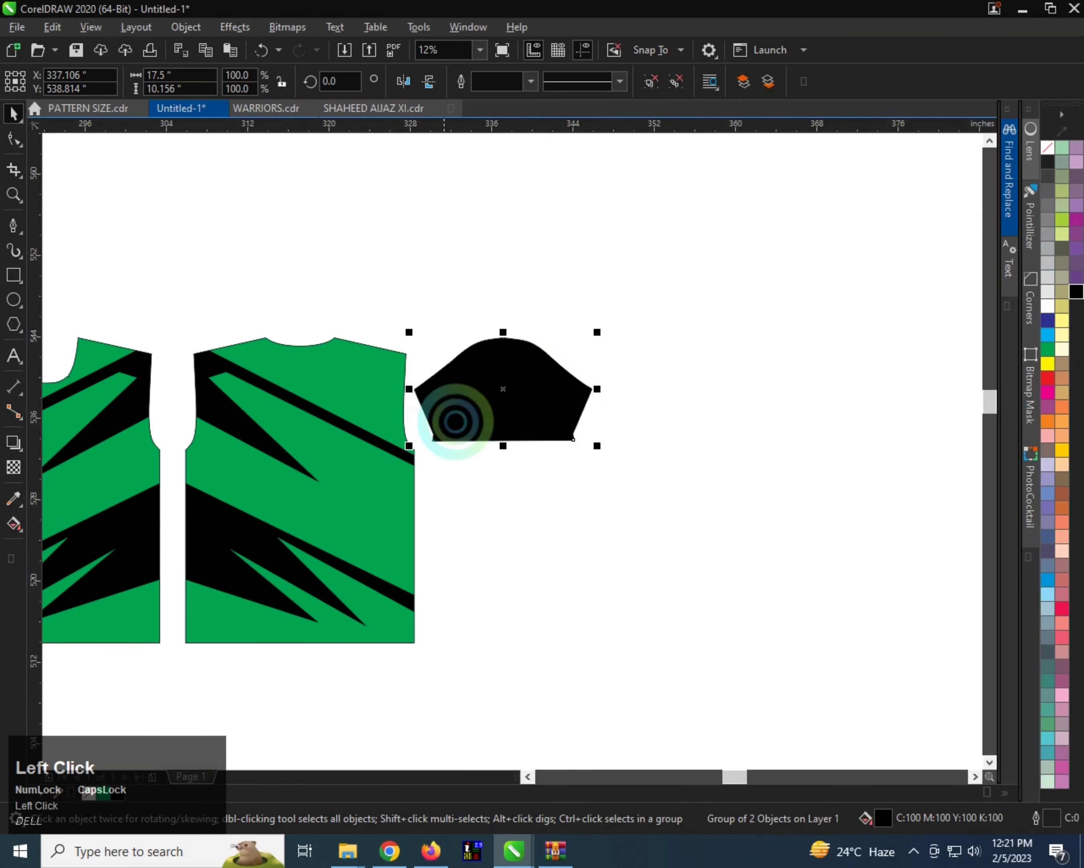
# Draw a green (C:100 M:0 Y:100 K:0), outline-free rectangle about 18.3 by 1.45 in across the sleeve's cuff edge.
pyautogui.scroll(1, 469, 411)
pyautogui.click(13, 265)
pyautogui.moveTo(351, 429); pyautogui.dragTo(724, 459)
pyautogui.press('space')
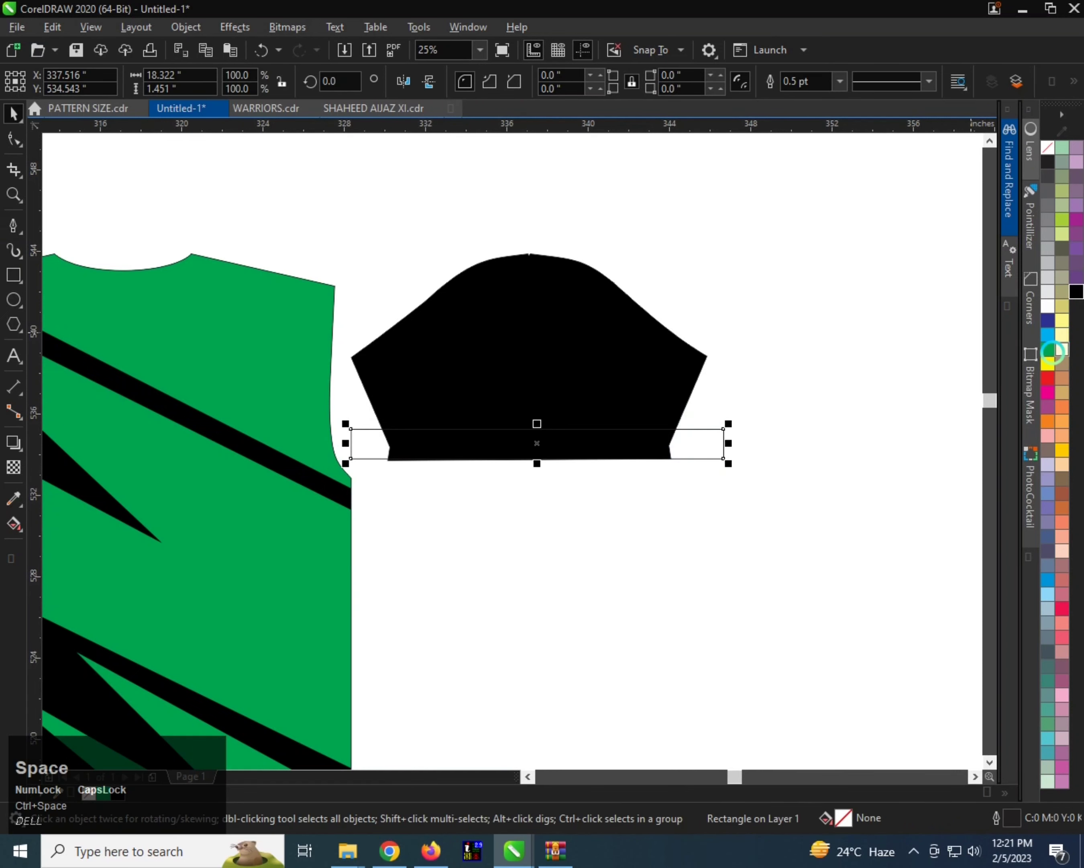
pyautogui.click(1049, 350)
pyautogui.rightClick(1047, 148)
# Centre the green cuff strip horizontally on the black sleeve and PowerClip it inside the sleeve.
pyautogui.scroll(-1, 523, 430)
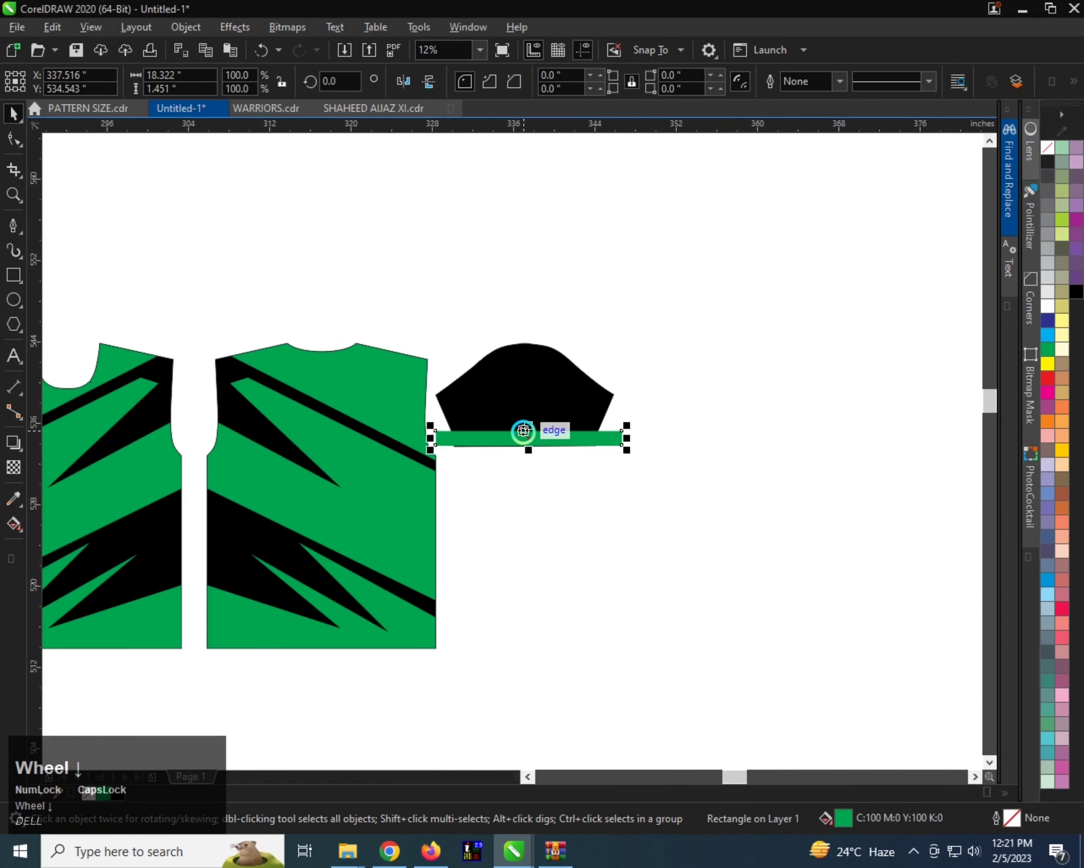
pyautogui.scroll(1, 523, 430)
pyautogui.keyDown('shift'); pyautogui.click(557, 380); pyautogui.keyUp('shift')
pyautogui.press('c')
pyautogui.click(639, 486)
pyautogui.click(625, 449)
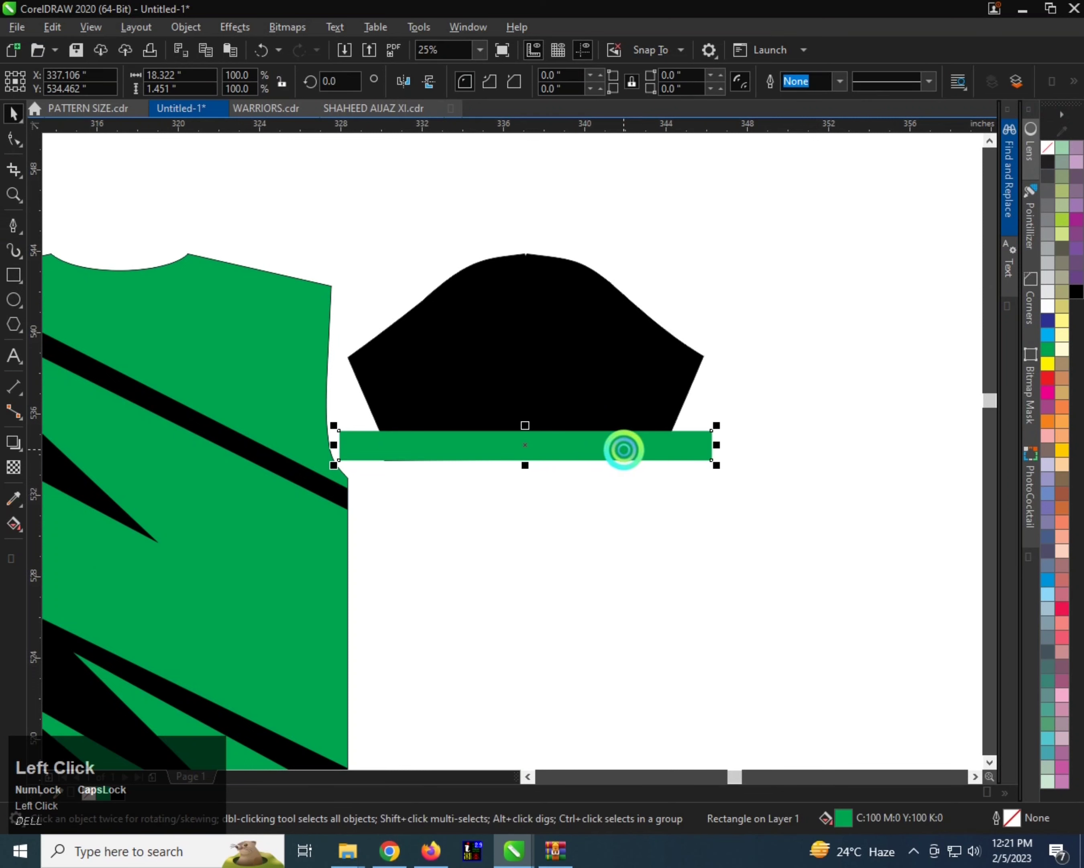
pyautogui.press('w')
pyautogui.click(622, 375)
# Move the jersey reference image further away from the front piece to make room for a sleeve.
pyautogui.scroll(-2, 626, 380)
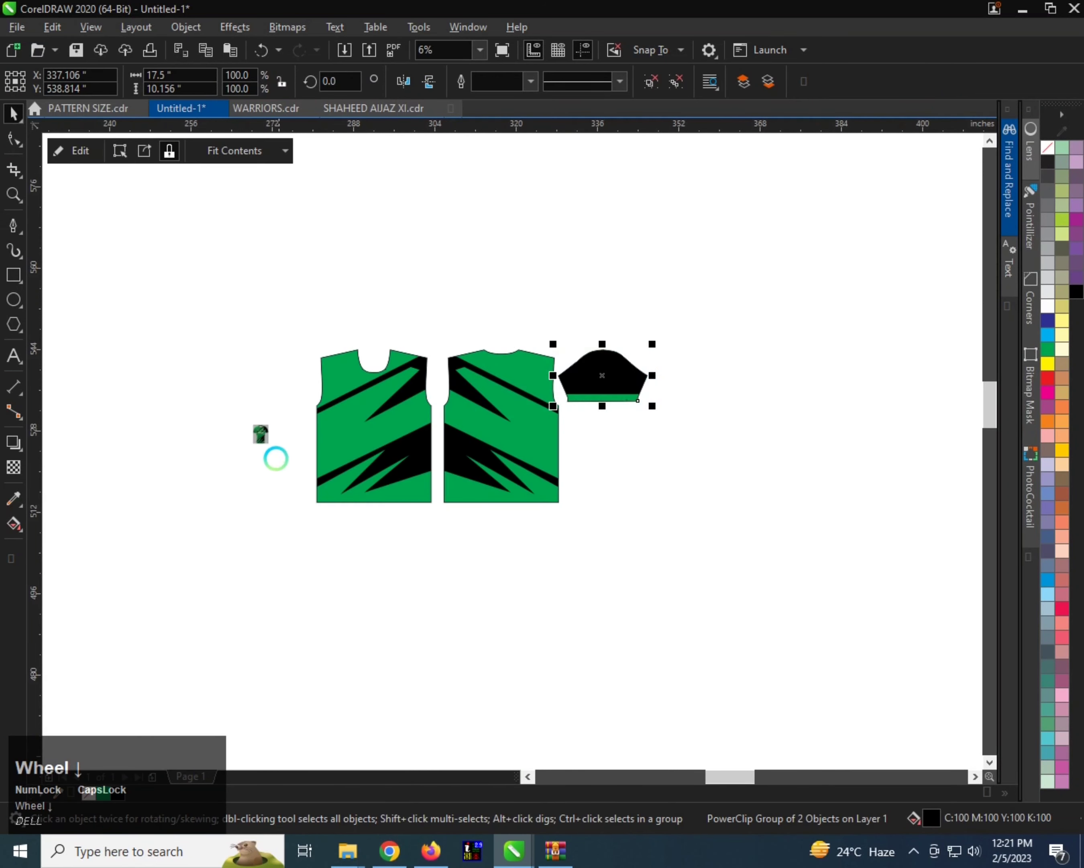
pyautogui.click(261, 432)
# Rotate the sleeve 90° beside the back piece with its cuff outward, and place a mirrored copy beside the front piece.
pyautogui.click(598, 361)
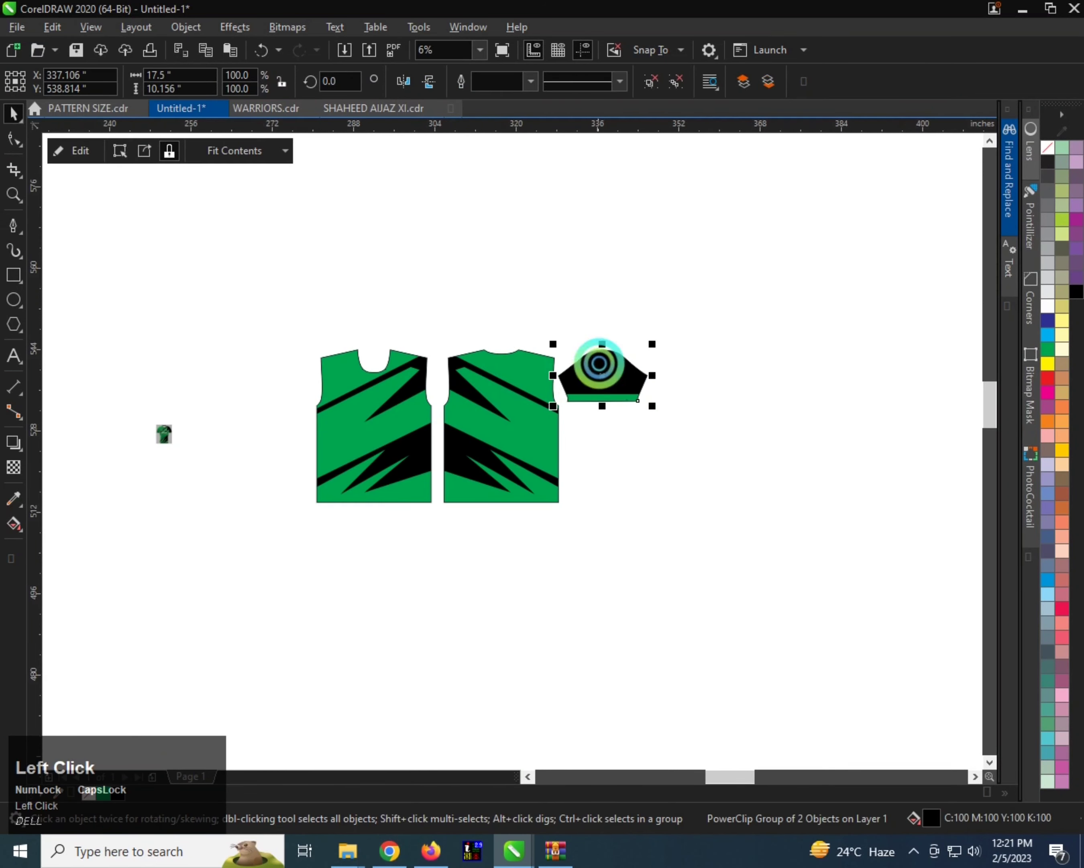
pyautogui.click(623, 365)
pyautogui.scroll(1, 621, 360)
pyautogui.moveTo(677, 324); pyautogui.dragTo(322, 332)
pyautogui.scroll(-1, 642, 317)
pyautogui.scroll(1, 589, 341)
pyautogui.scroll(-1, 581, 344)
pyautogui.rightClick(551, 344)
pyautogui.scroll(1, 322, 331)
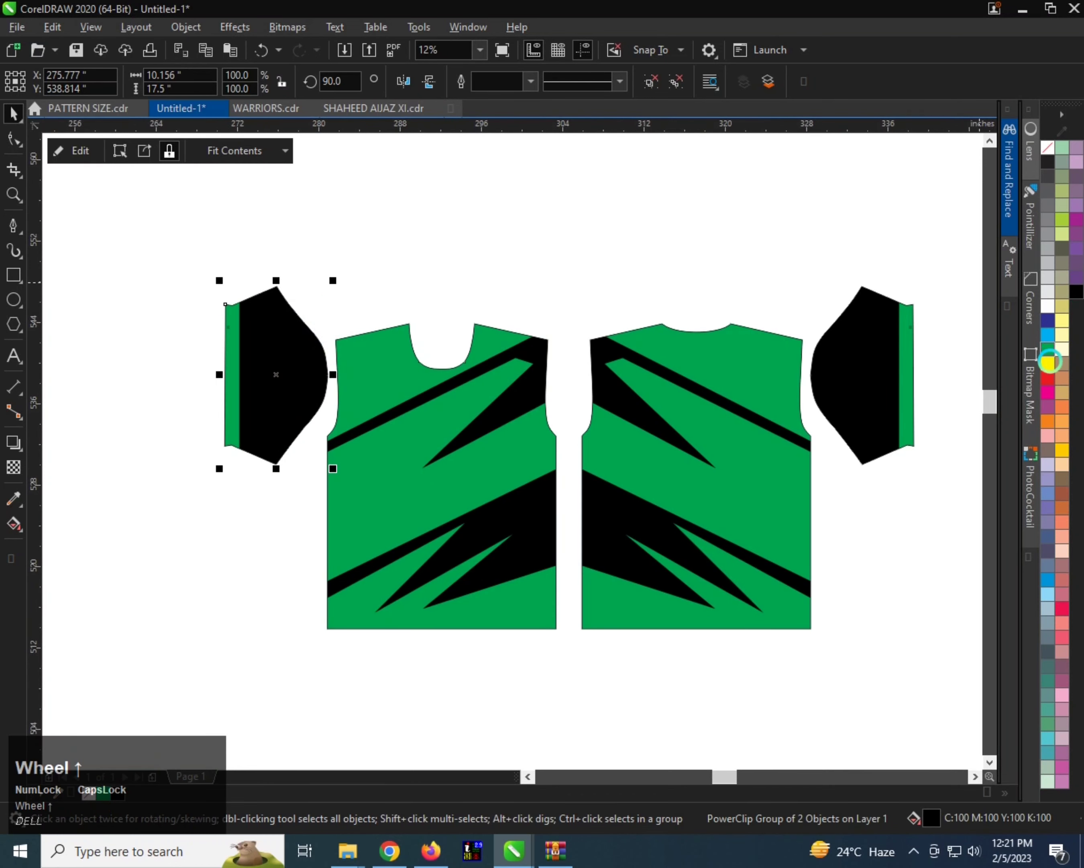
# Fill the sleeve beside the front piece with green and recolour the cuff strip inside its PowerClip black.
pyautogui.click(1048, 350)
pyautogui.click(459, 281)
pyautogui.click(285, 366)
pyautogui.press('q')
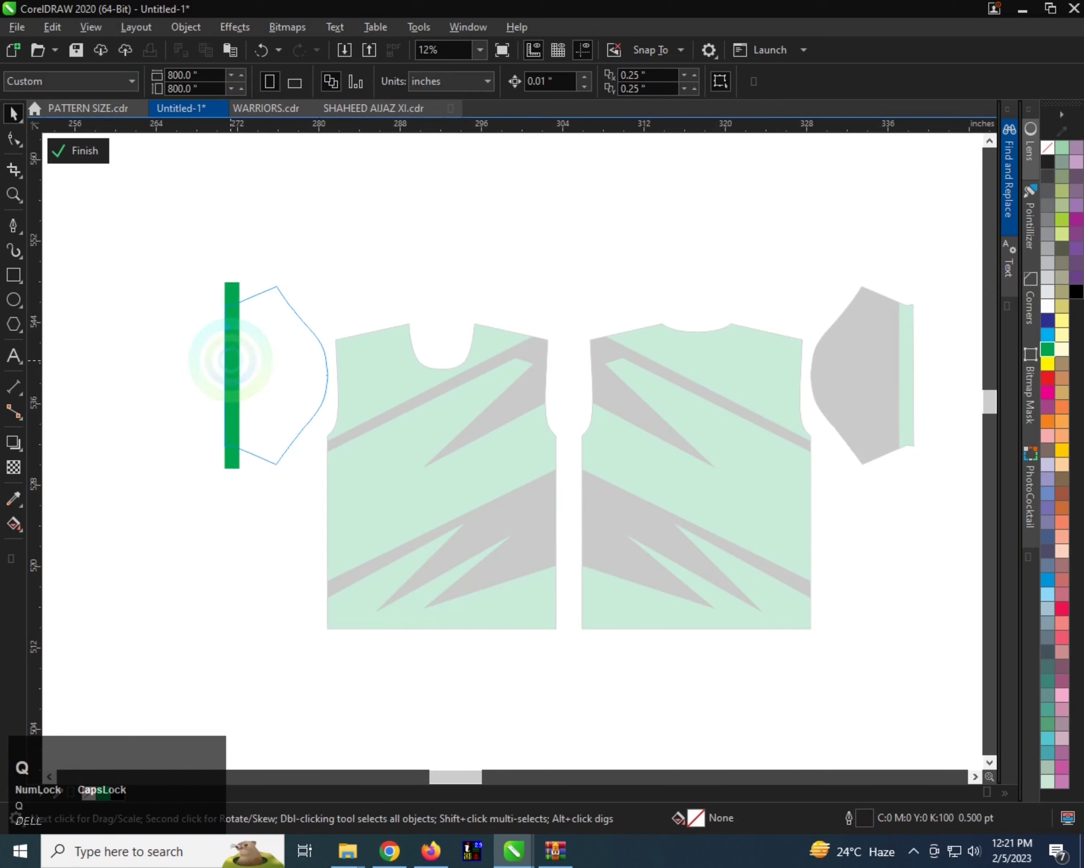
pyautogui.click(230, 361)
pyautogui.click(1077, 293)
pyautogui.doubleClick(415, 244)
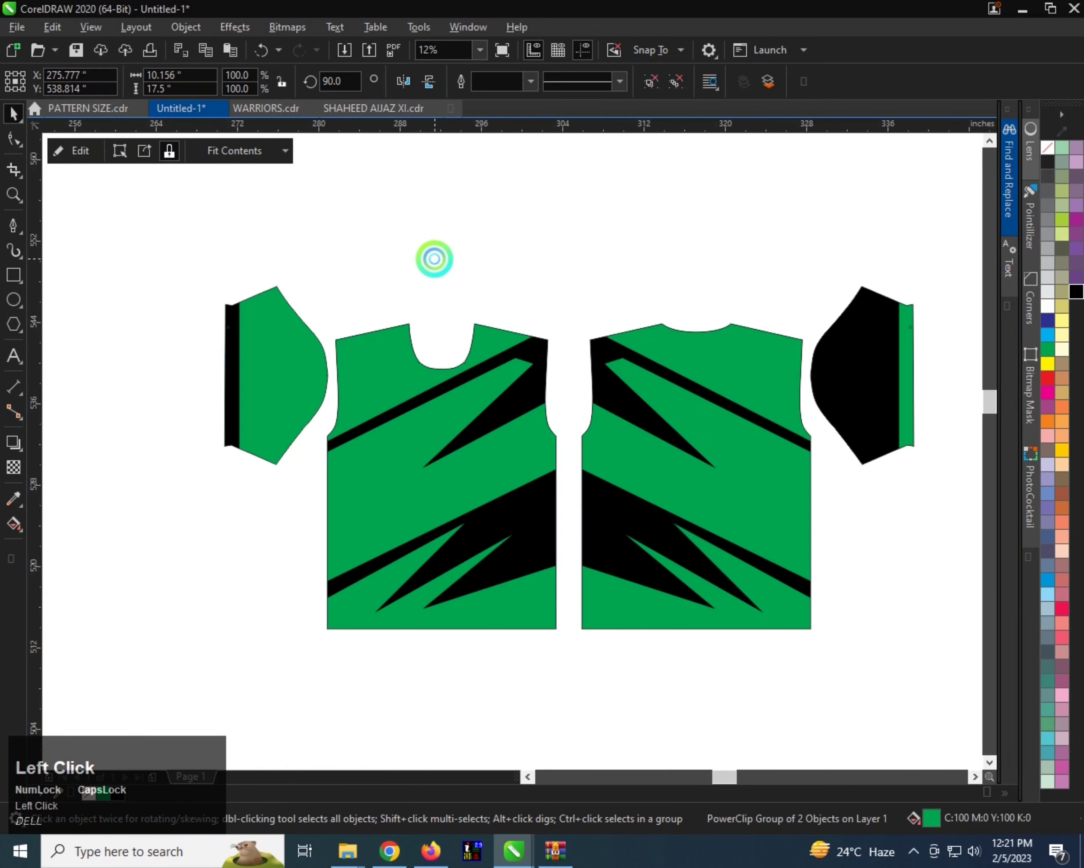
# Enlarge the jersey reference image to about 14.1 by 17 in beside the green sleeve.
pyautogui.click(434, 259)
pyautogui.scroll(-1, 337, 334)
pyautogui.scroll(1, 445, 388)
pyautogui.scroll(-1, 281, 394)
pyautogui.scroll(1, 359, 361)
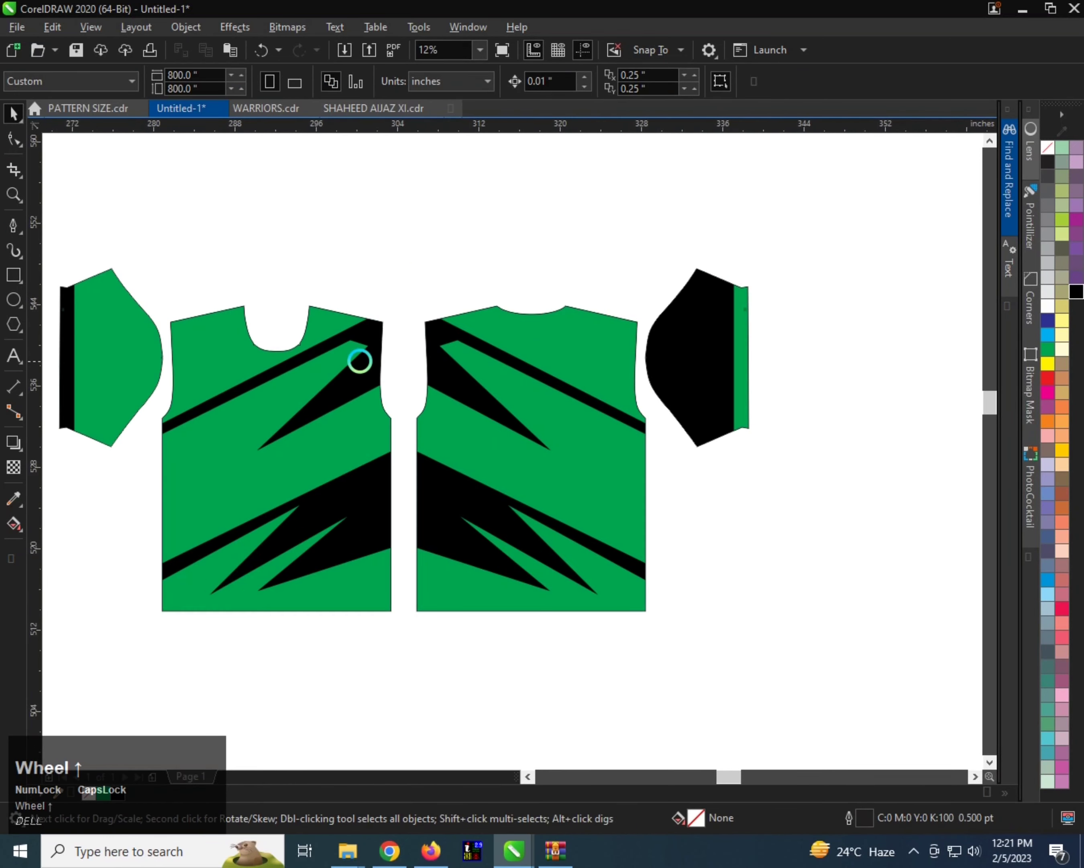
pyautogui.scroll(-1, 462, 363)
pyautogui.click(176, 416)
pyautogui.moveTo(183, 429); pyautogui.dragTo(291, 504)
pyautogui.scroll(3, 180, 412)
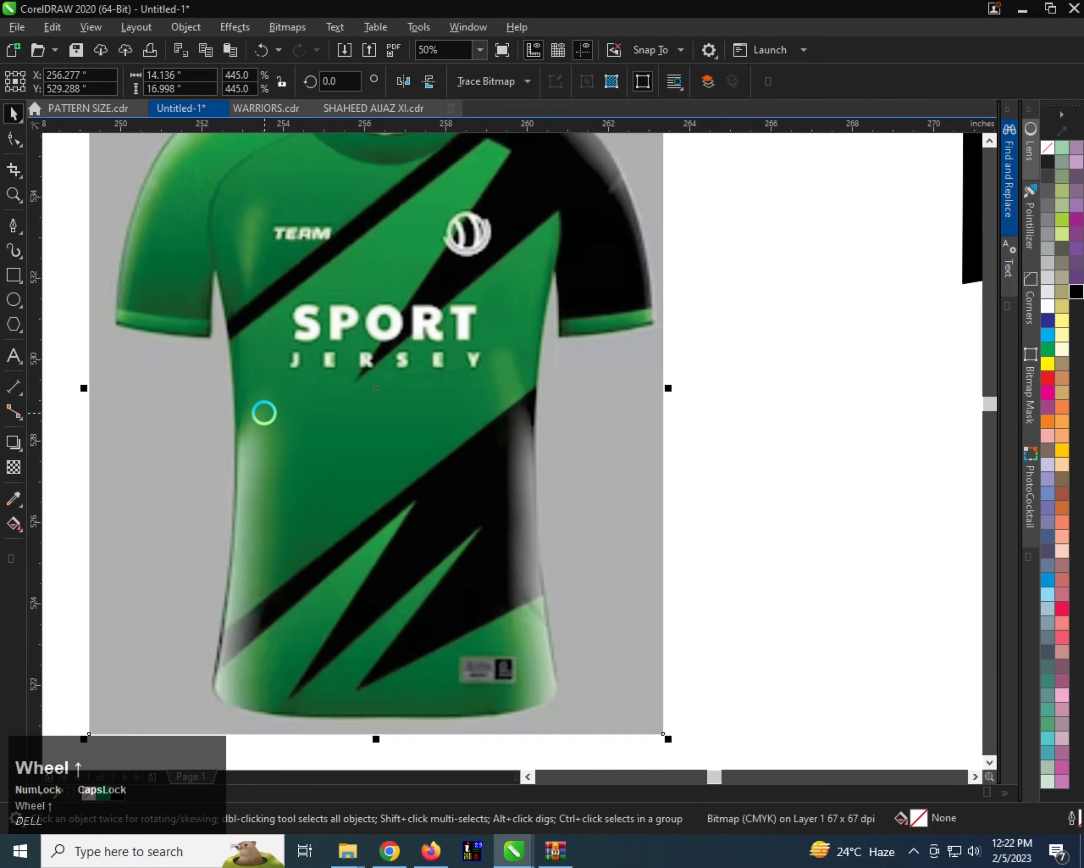
pyautogui.scroll(-1, 85, 413)
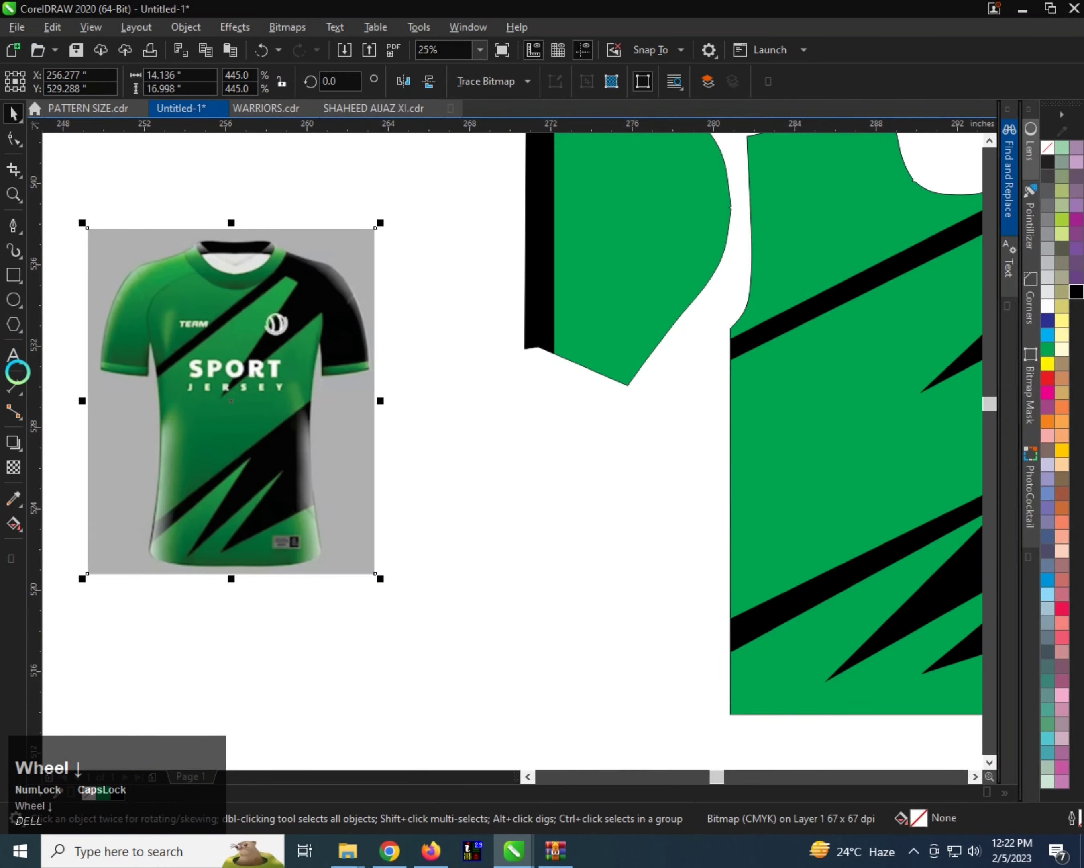
# Add the artistic text SPORTS across the front piece's chest, scale it to about 132.6 pt and fill it white.
pyautogui.scroll(-3, 304, 386)
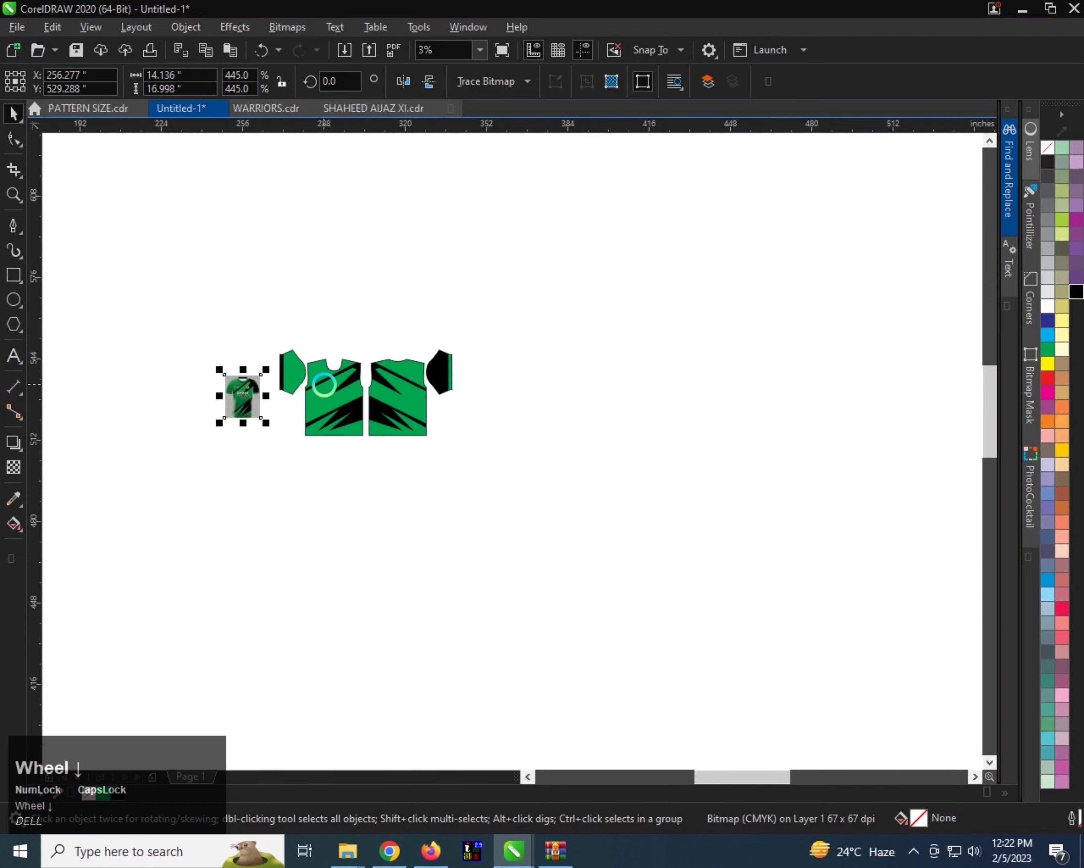
pyautogui.scroll(2, 312, 388)
pyautogui.click(15, 358)
pyautogui.scroll(1, 405, 402)
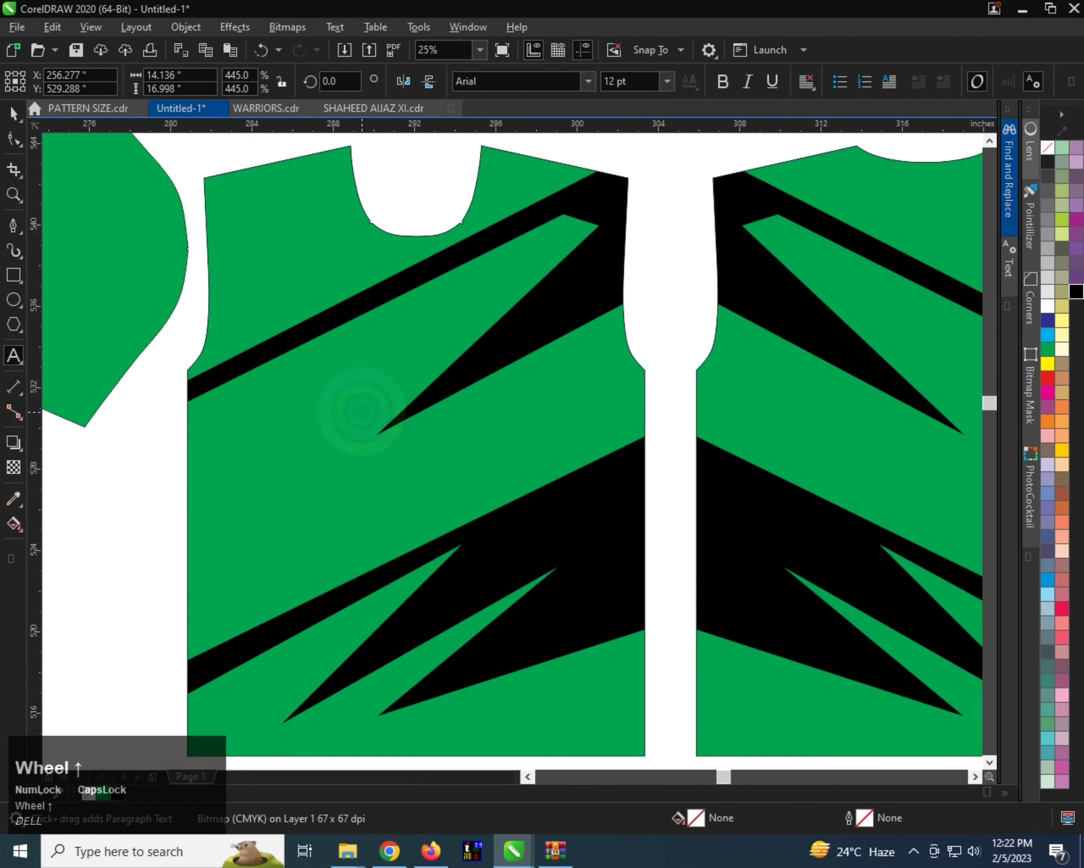
pyautogui.click(438, 413)
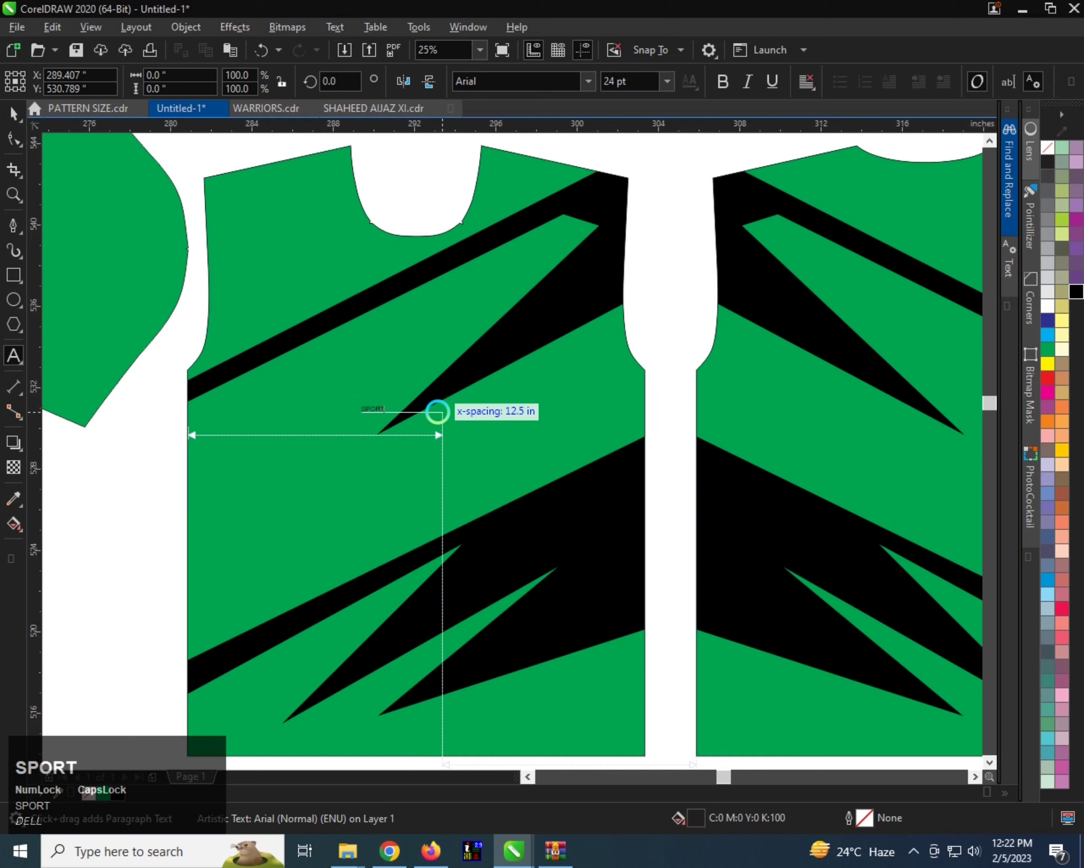
pyautogui.hotkey('ctrl', 'space')
pyautogui.moveTo(392, 399); pyautogui.dragTo(496, 346)
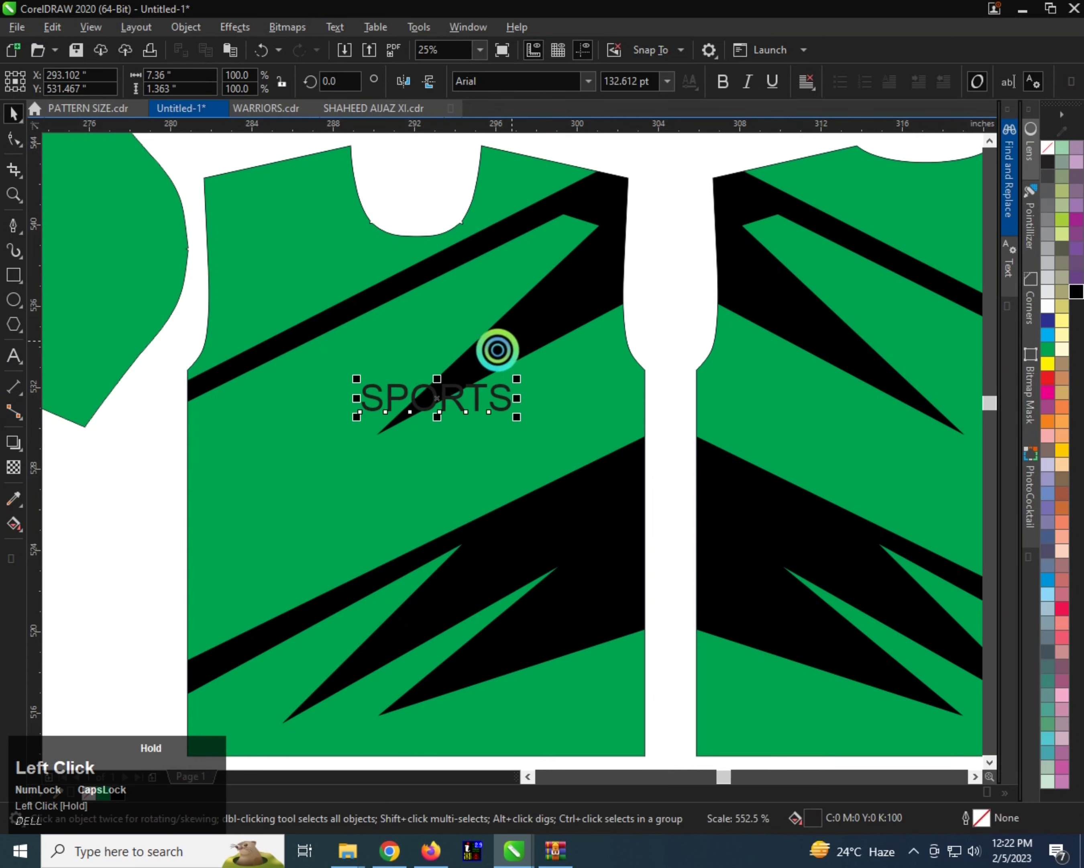
pyautogui.click(1051, 309)
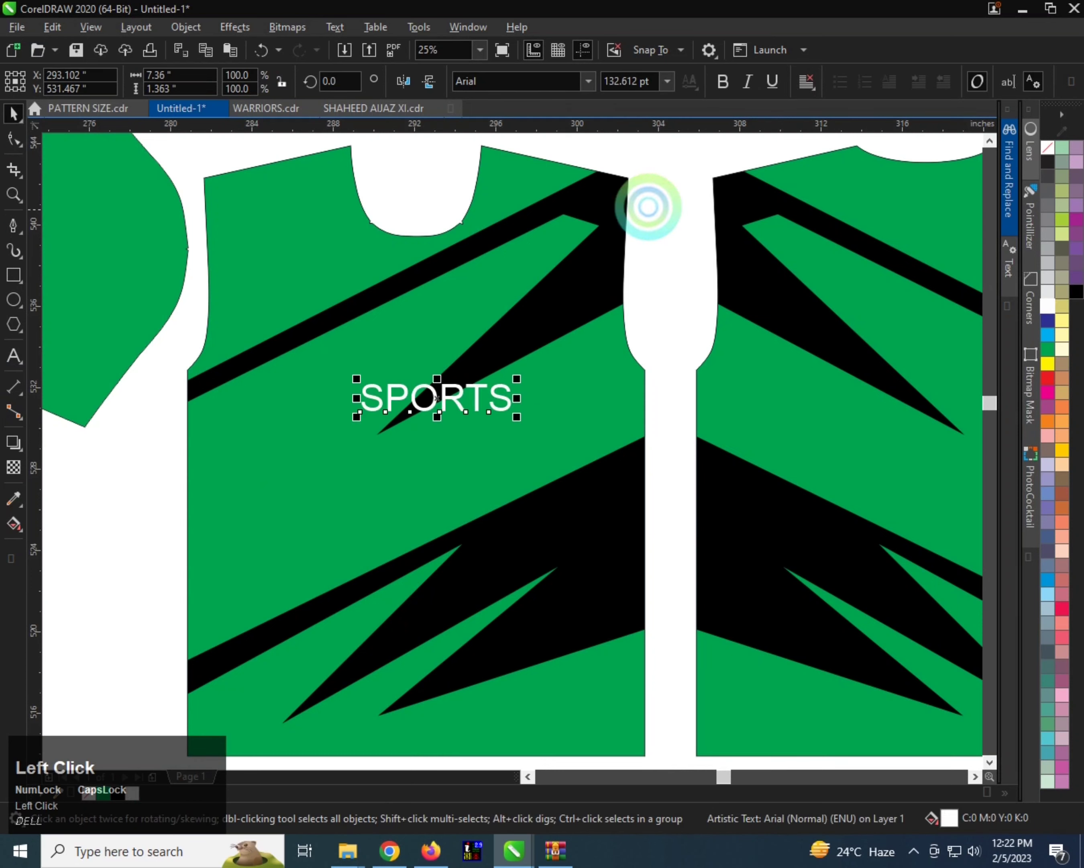
# Change the SPORTS text's font to Arial MT Black and enlarge it to about 156 pt on the chest.
pyautogui.click(590, 82)
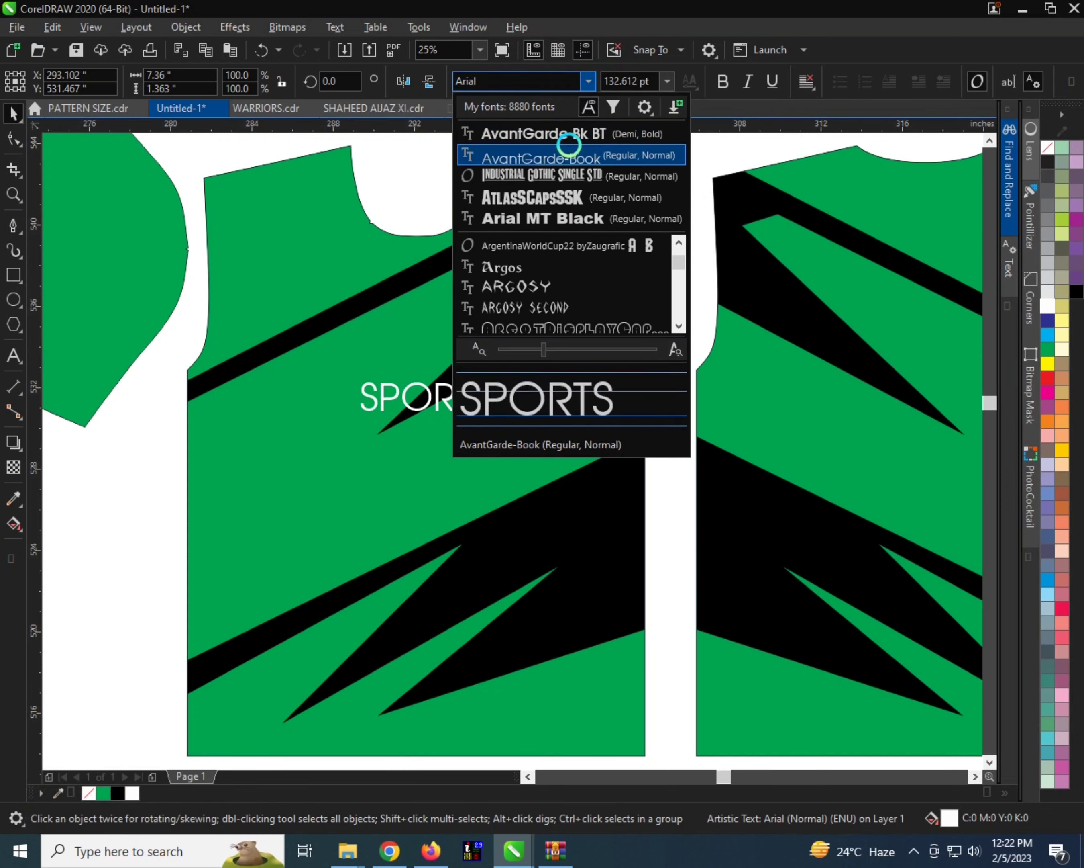
pyautogui.scroll(-2, 561, 284)
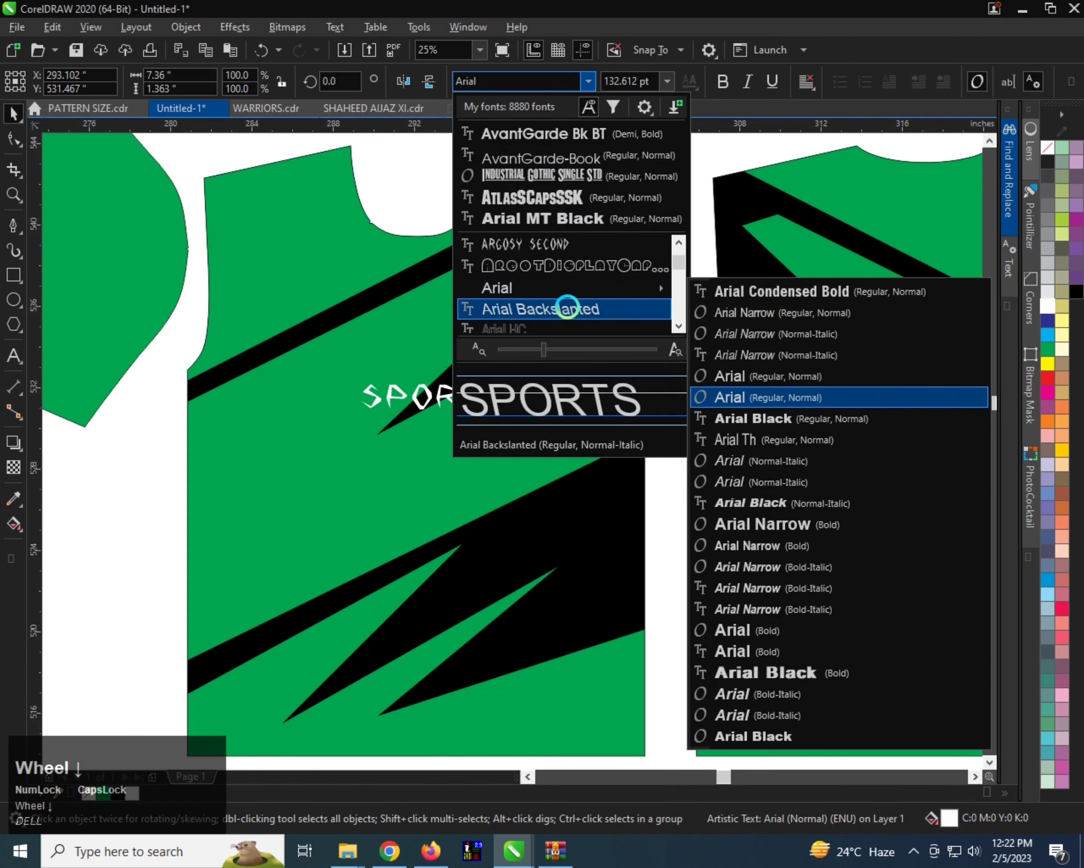
pyautogui.scroll(-3, 566, 306)
pyautogui.click(565, 305)
pyautogui.scroll(-2, 375, 280)
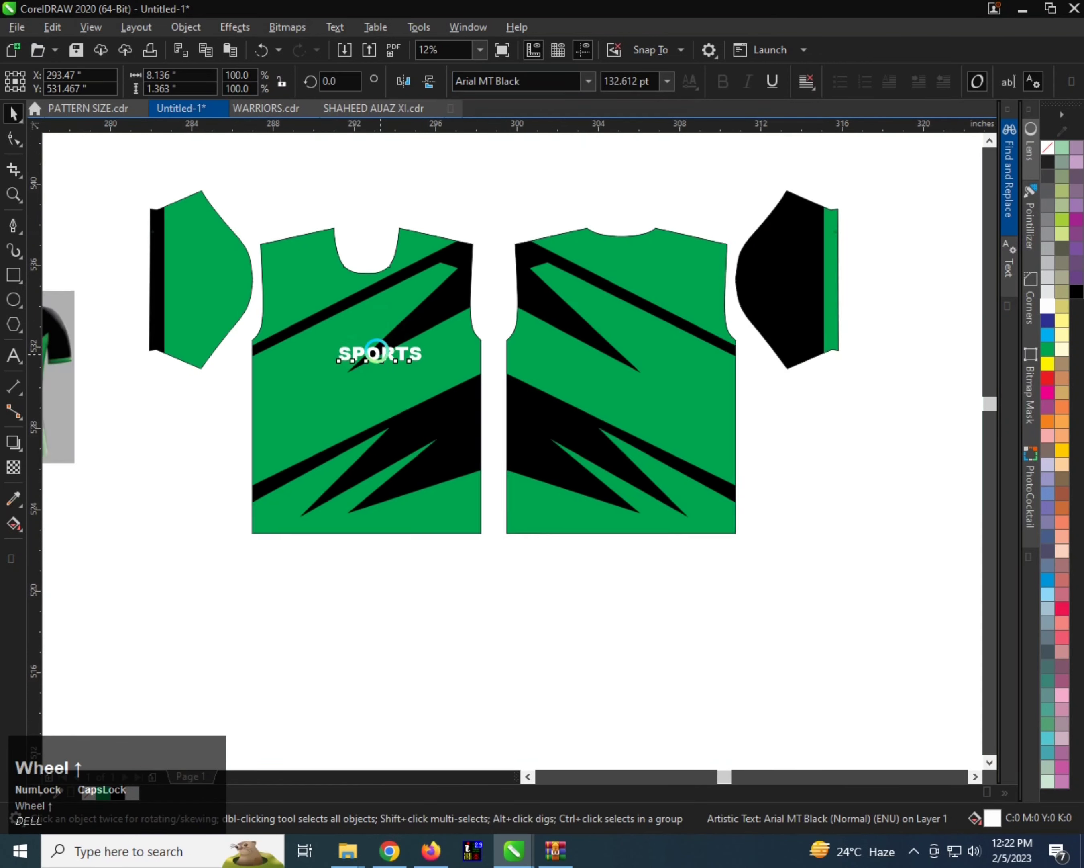
pyautogui.scroll(2, 380, 354)
pyautogui.moveTo(450, 354); pyautogui.dragTo(400, 341)
# Insert a space between each letter of SPORTS and narrow the text to about 11.46 in wide.
pyautogui.doubleClick(296, 339)
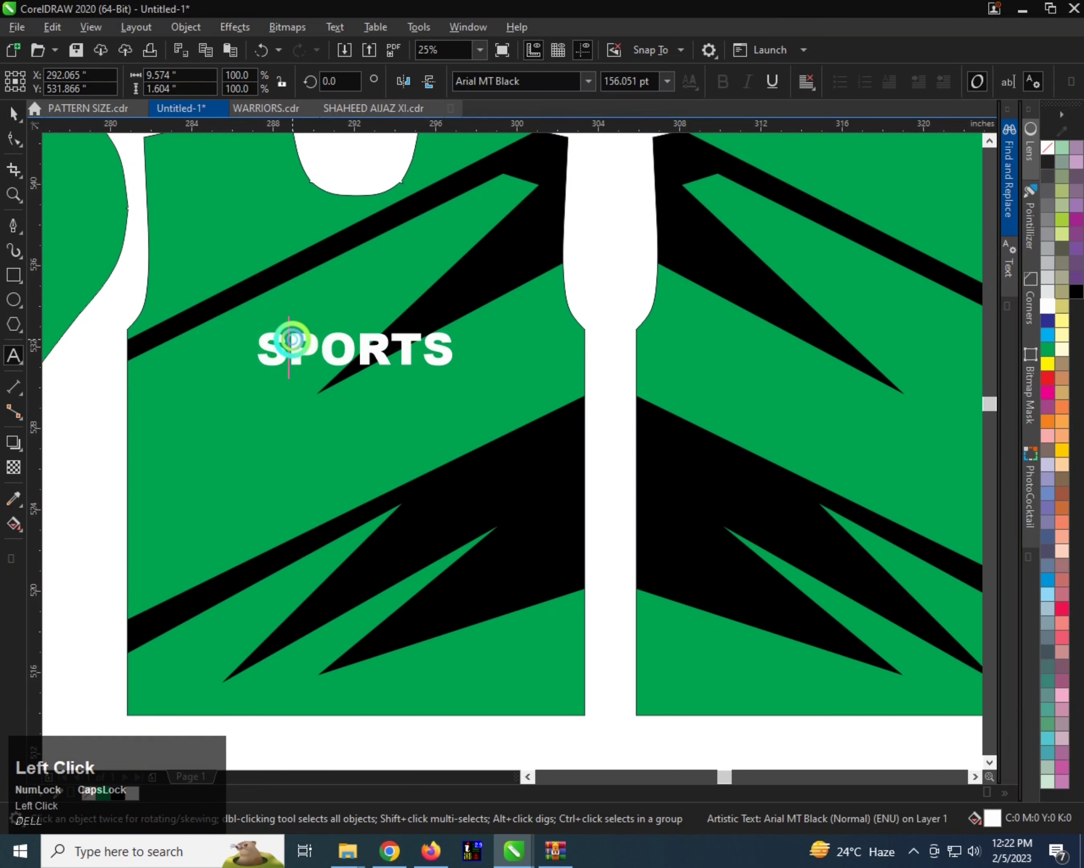
pyautogui.click(338, 340)
pyautogui.click(388, 339)
pyautogui.click(436, 338)
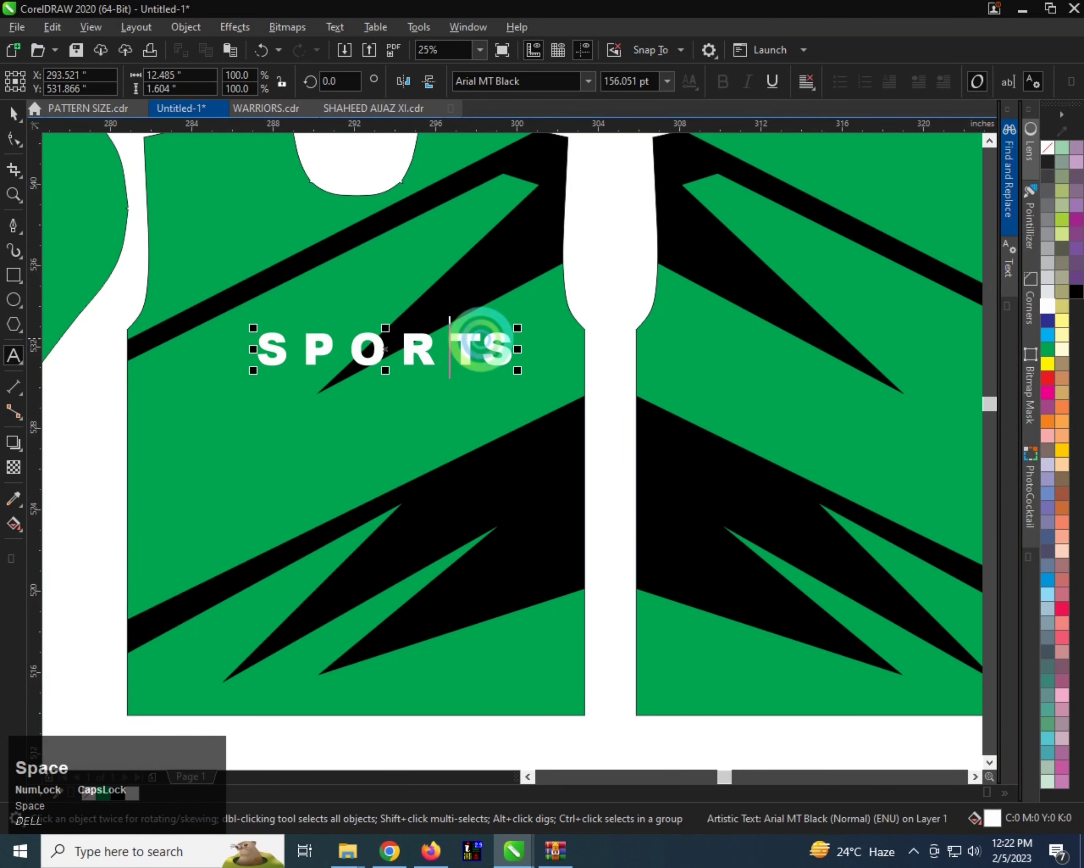
pyautogui.click(485, 336)
pyautogui.hotkey('ctrl', 'space')
pyautogui.moveTo(531, 348); pyautogui.dragTo(496, 343)
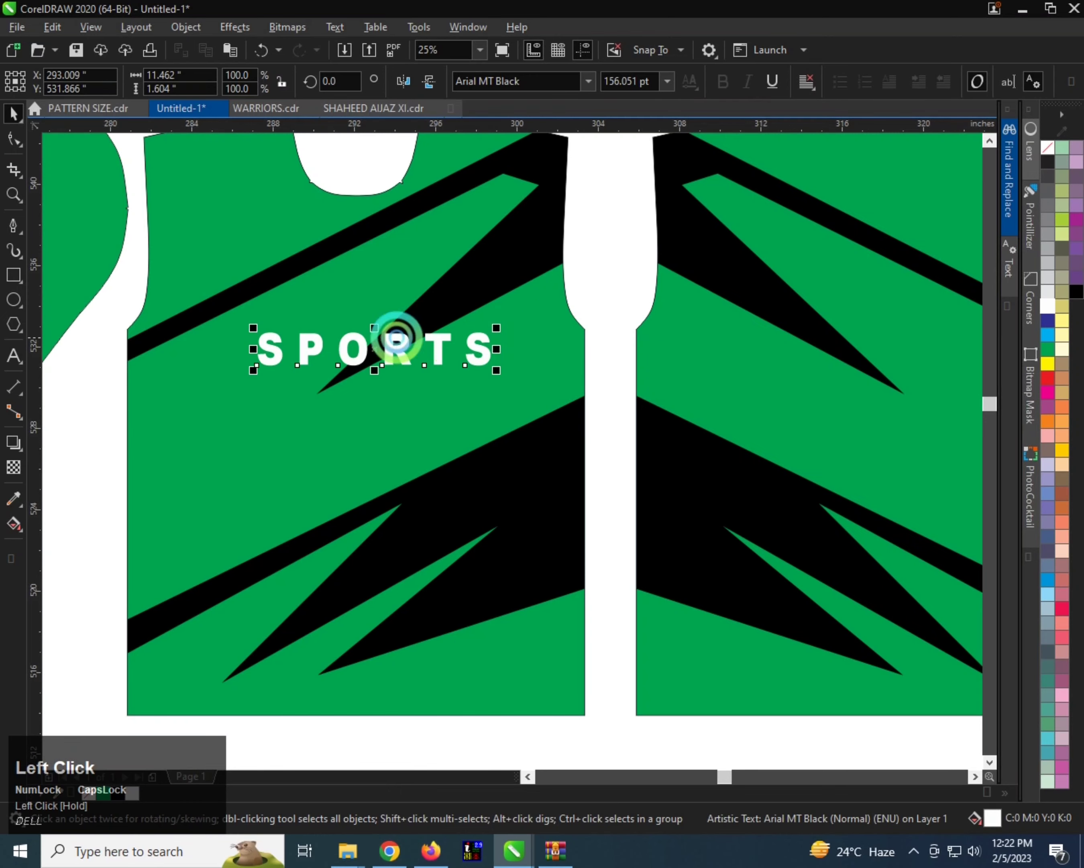
# Center the SPORTS text horizontally on the front piece and stretch it slightly to about 1.71 in tall.
pyautogui.scroll(-1, 391, 327)
pyautogui.scroll(1, 391, 321)
pyautogui.keyDown('shift'); pyautogui.click(392, 315); pyautogui.keyUp('shift')
pyautogui.press('c')
pyautogui.scroll(-1, 300, 365)
pyautogui.click(452, 320)
pyautogui.click(355, 363)
# Copy the SPORTS text onto the upper area of the back piece and change the copy's wording to NAME.
pyautogui.scroll(1, 337, 369)
pyautogui.moveTo(345, 389); pyautogui.dragTo(593, 332)
pyautogui.scroll(-1, 343, 383)
pyautogui.rightClick(593, 332)
pyautogui.scroll(1, 651, 315)
pyautogui.press('F8')
pyautogui.doubleClick(542, 333)
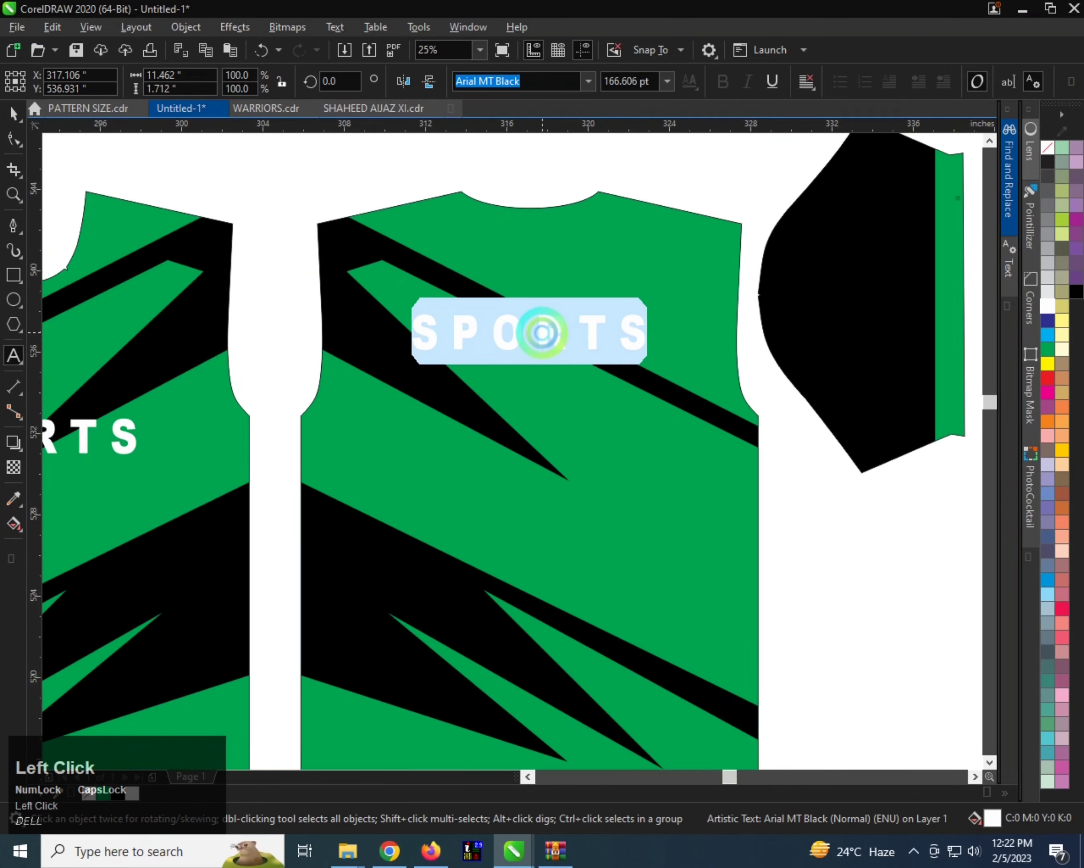
pyautogui.write('NAME')
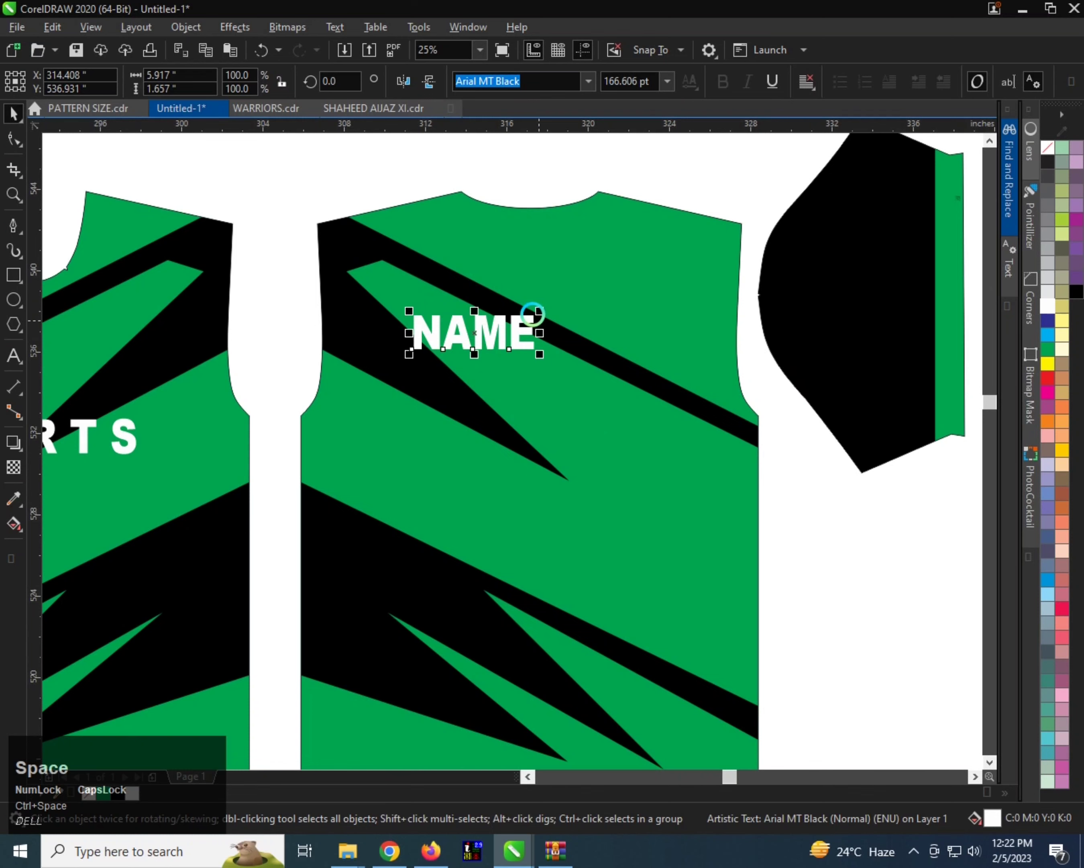
# Enlarge the NAME text to about 272.7 pt and center it horizontally on the back piece.
pyautogui.moveTo(540, 311); pyautogui.dragTo(674, 276)
pyautogui.click(538, 278)
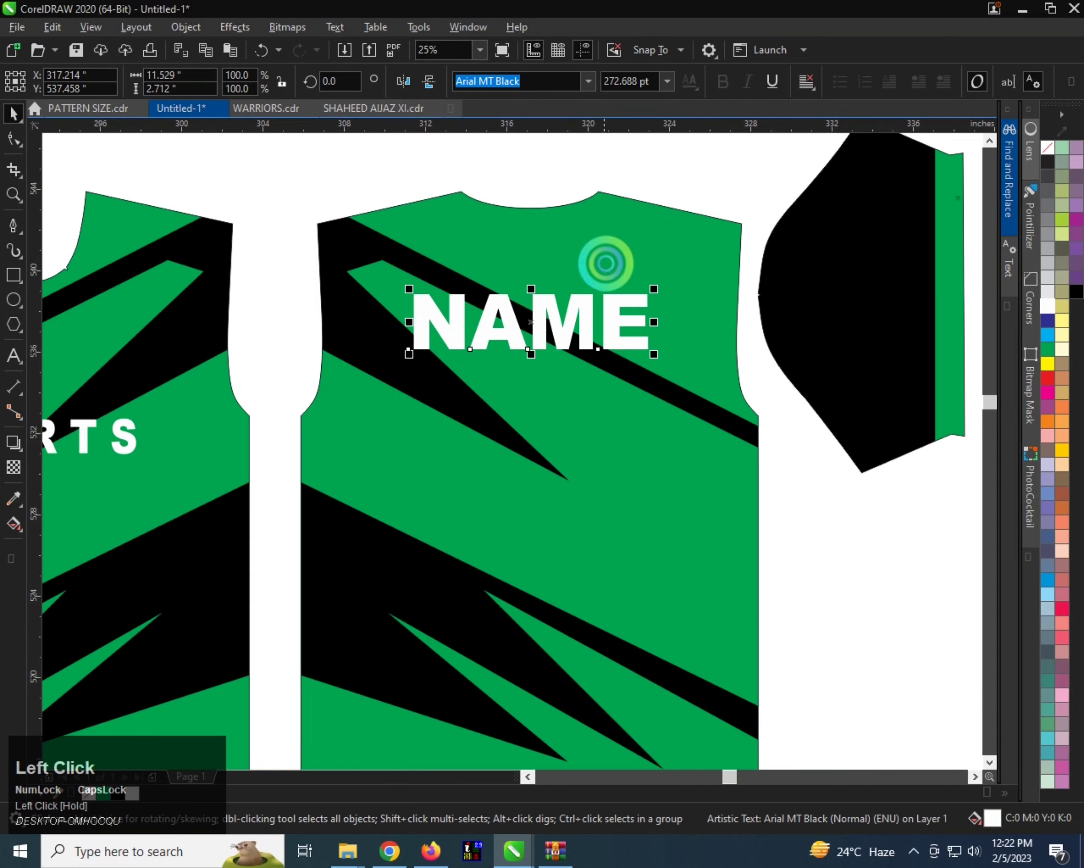
pyautogui.keyDown('shift'); pyautogui.click(345, 273); pyautogui.keyUp('shift')
pyautogui.press('c')
pyautogui.scroll(-1, 281, 276)
pyautogui.moveTo(252, 253); pyautogui.dragTo(506, 348)
pyautogui.hotkey('ctrl', 'z')
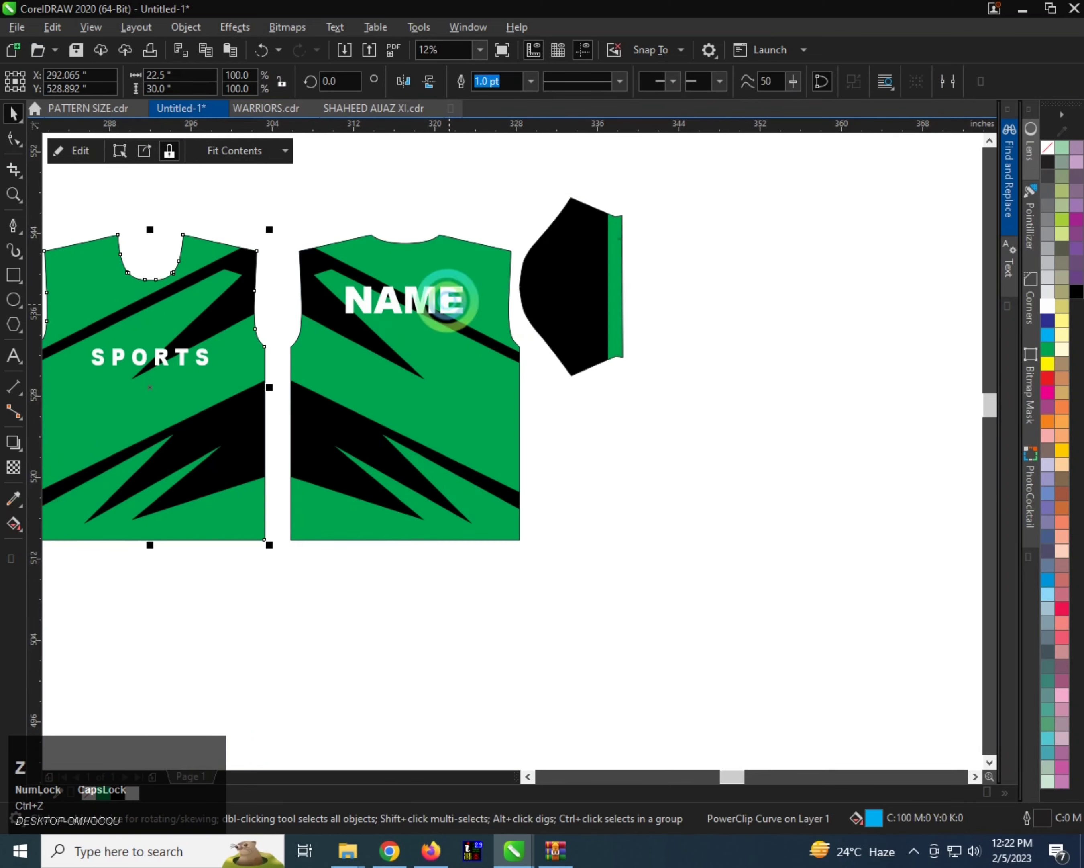
# Duplicate the NAME text directly below itself on the back piece and change the copy to 10.
pyautogui.click(419, 302)
pyautogui.scroll(1, 418, 302)
pyautogui.moveTo(413, 403); pyautogui.dragTo(412, 404)
pyautogui.doubleClick(412, 404)
pyautogui.write('10')
pyautogui.hotkey('ctrl', 'space')
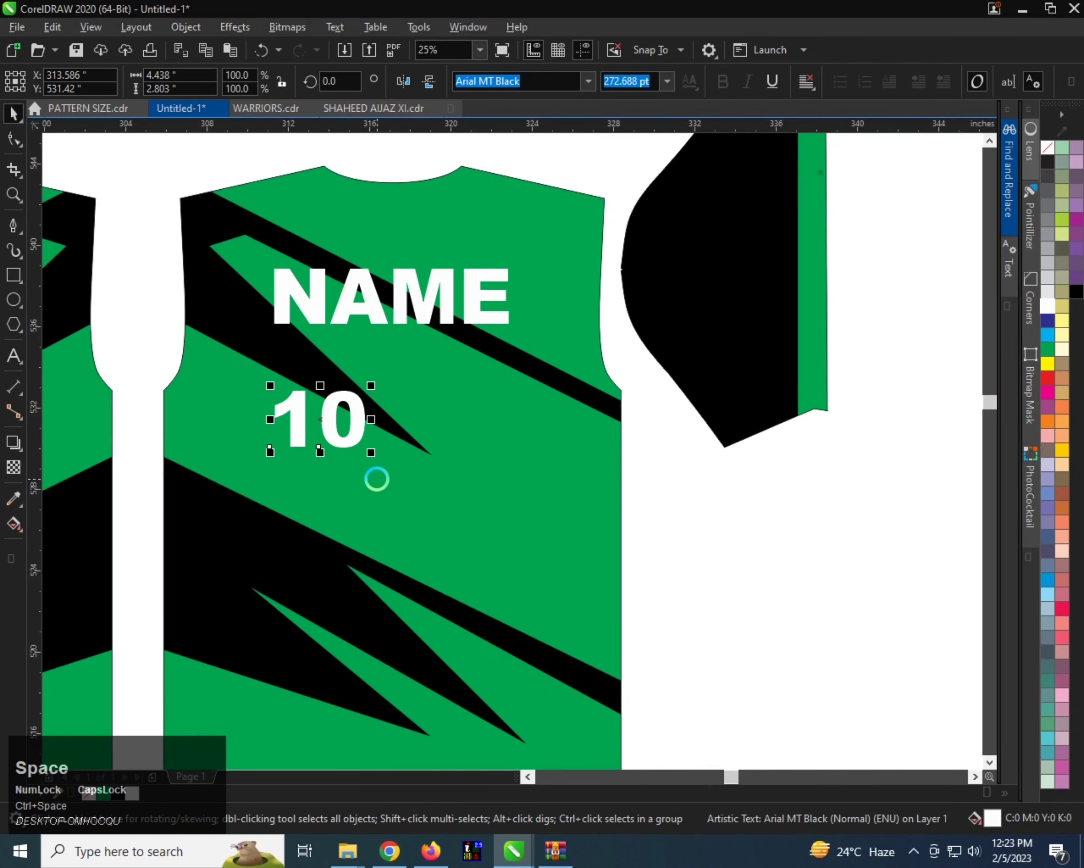
# Enlarge and stretch the number 10 to about 10.6 by 9.9 in below NAME on the back piece.
pyautogui.moveTo(371, 453); pyautogui.dragTo(528, 613)
pyautogui.moveTo(426, 405); pyautogui.dragTo(426, 376)
pyautogui.moveTo(397, 513); pyautogui.dragTo(484, 455)
pyautogui.scroll(-1, 387, 400)
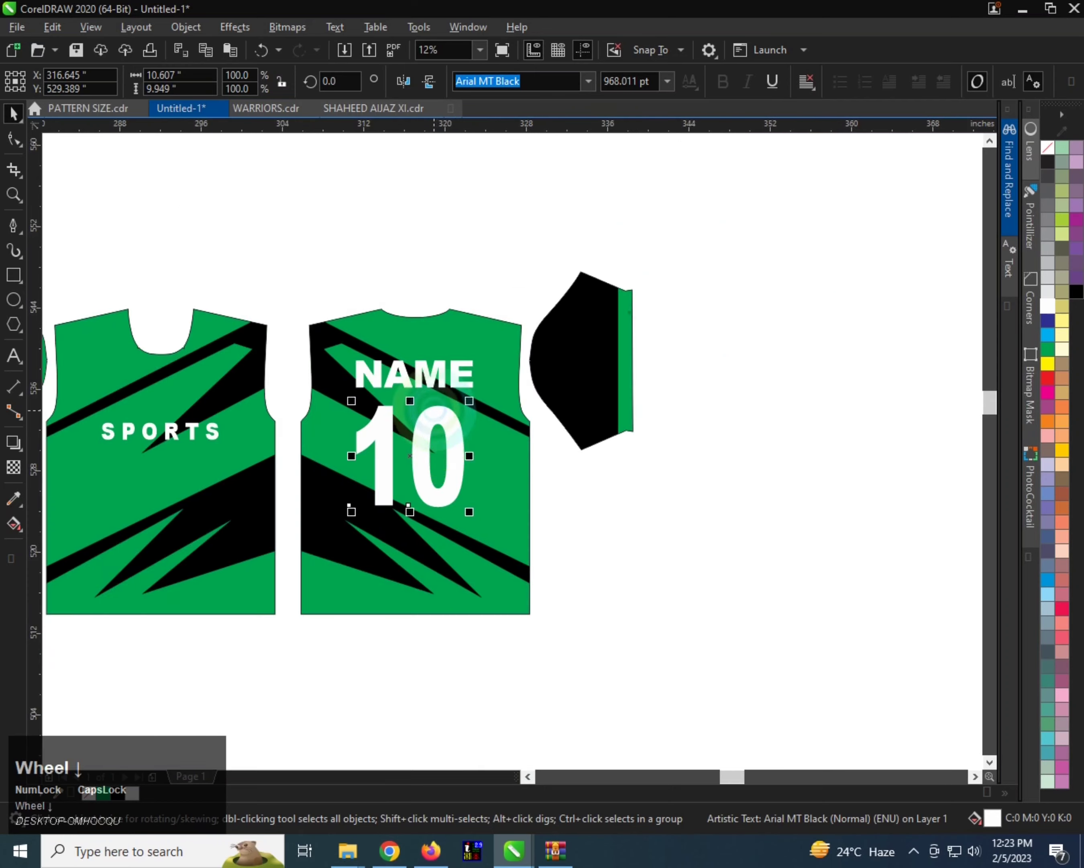
# Center the number 10 and the NAME text horizontally on the back piece.
pyautogui.scroll(1, 387, 394)
pyautogui.keyDown('shift'); pyautogui.click(449, 337); pyautogui.keyUp('shift')
pyautogui.keyDown('shift'); pyautogui.click(545, 381); pyautogui.keyUp('shift')
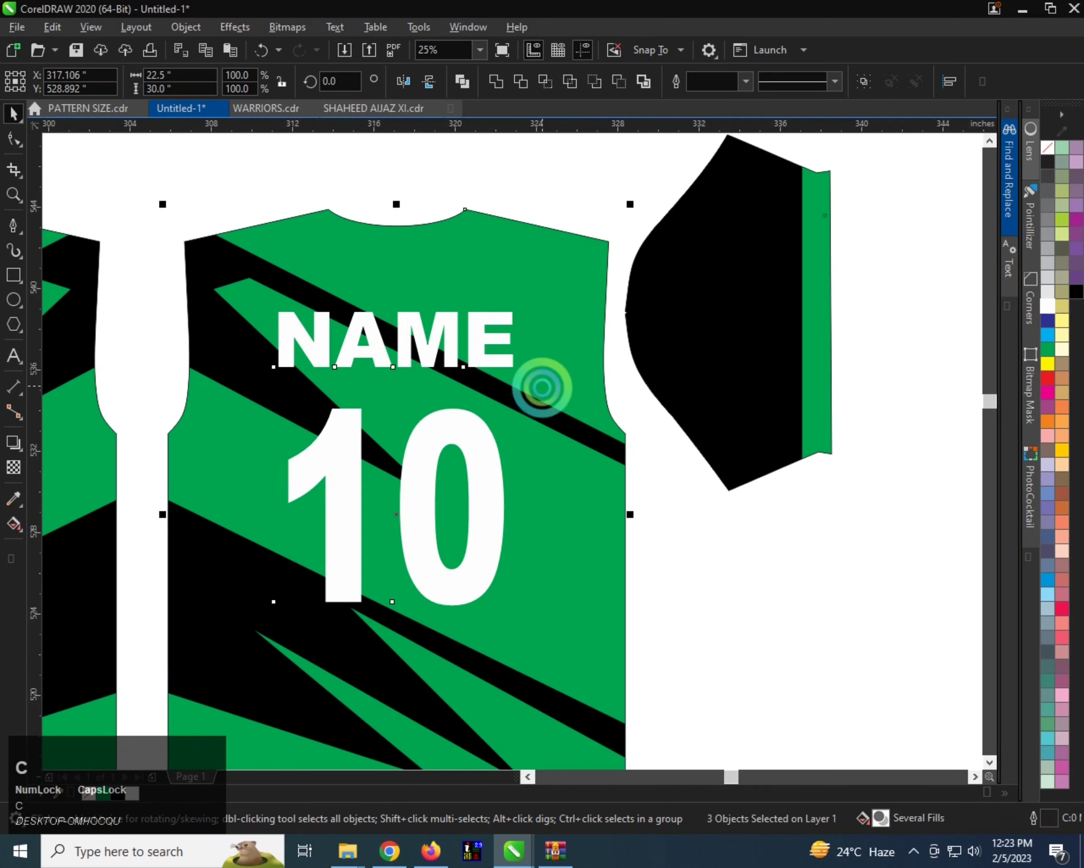
pyautogui.scroll(-1, 541, 380)
pyautogui.scroll(1, 434, 375)
# Give NAME and 10 a black 22-point outline with bevelled corners, placed behind the fill and scaling with the object.
pyautogui.moveTo(710, 629); pyautogui.dragTo(709, 629)
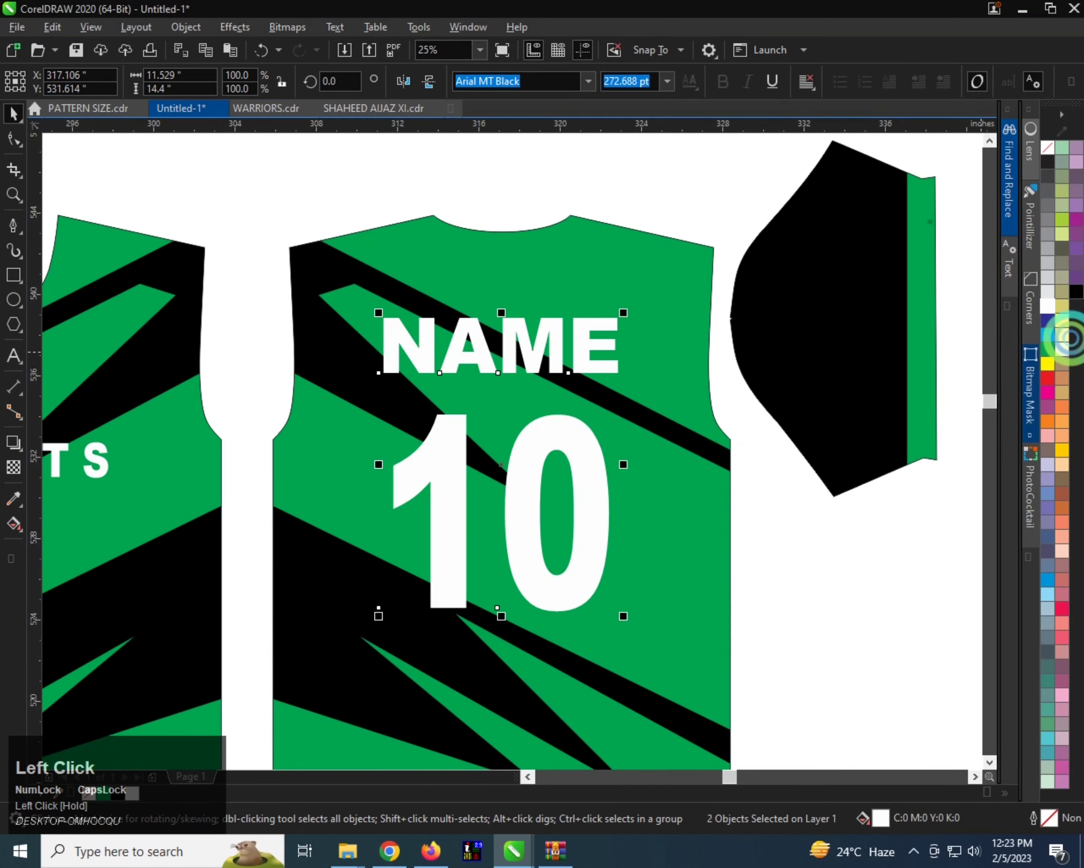
pyautogui.rightClick(1077, 292)
pyautogui.press('F12')
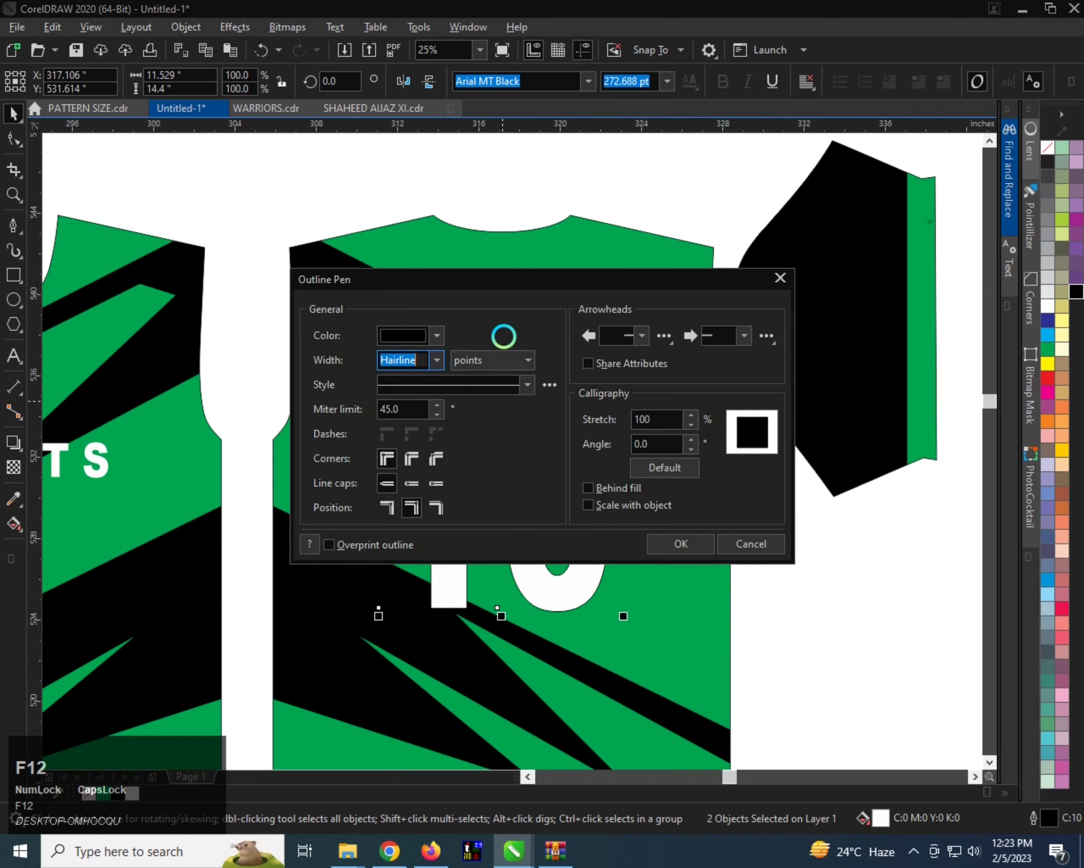
pyautogui.write('22')
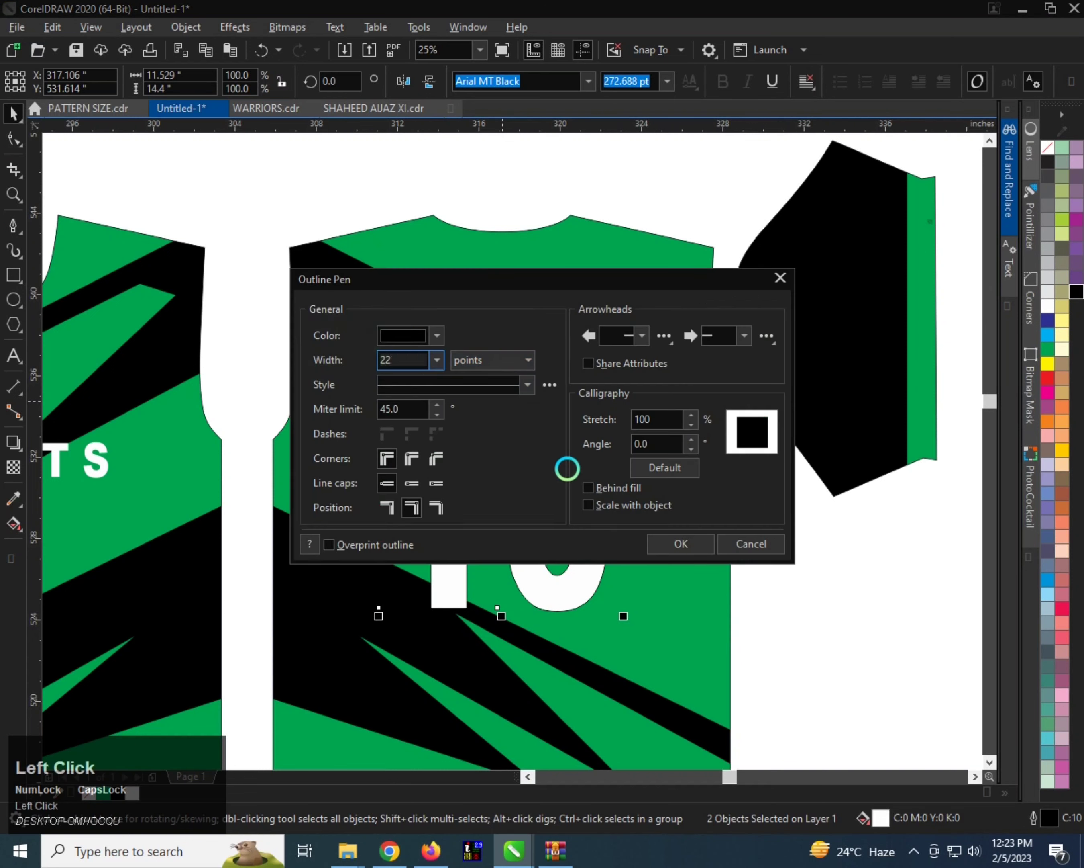
pyautogui.click(590, 488)
pyautogui.click(594, 503)
pyautogui.click(429, 455)
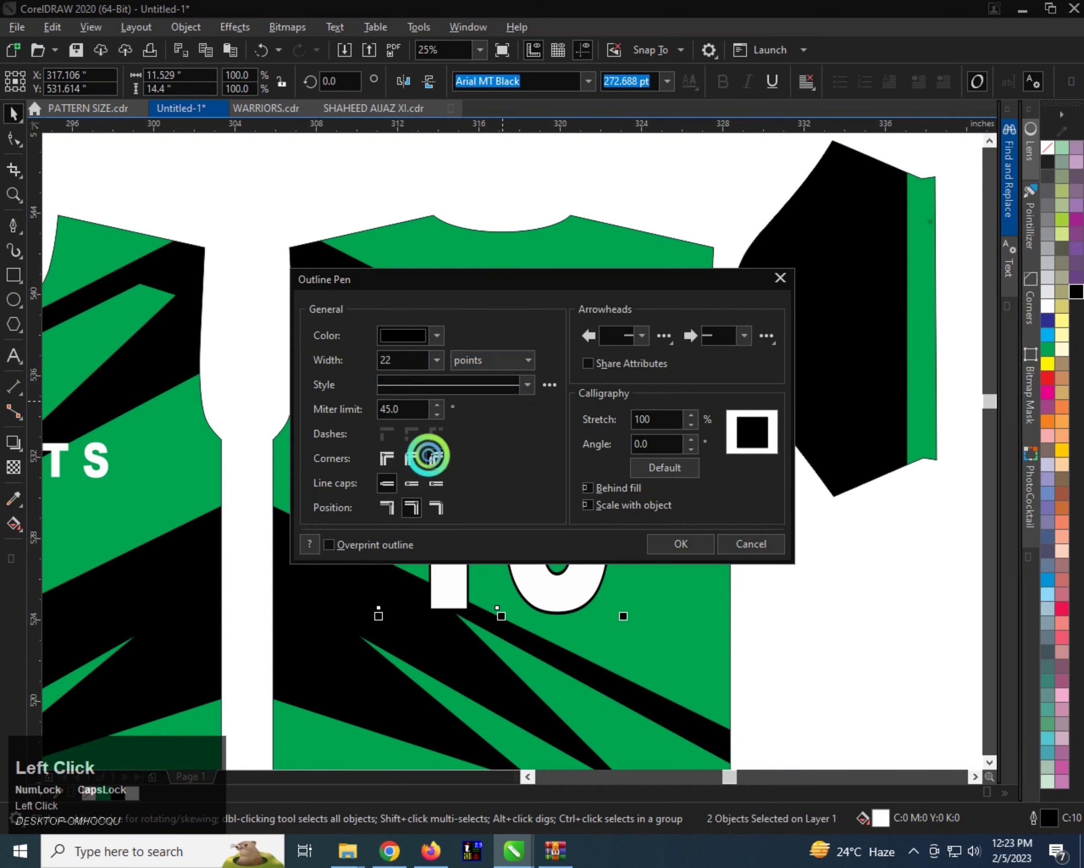
pyautogui.click(660, 541)
pyautogui.scroll(-2, 431, 327)
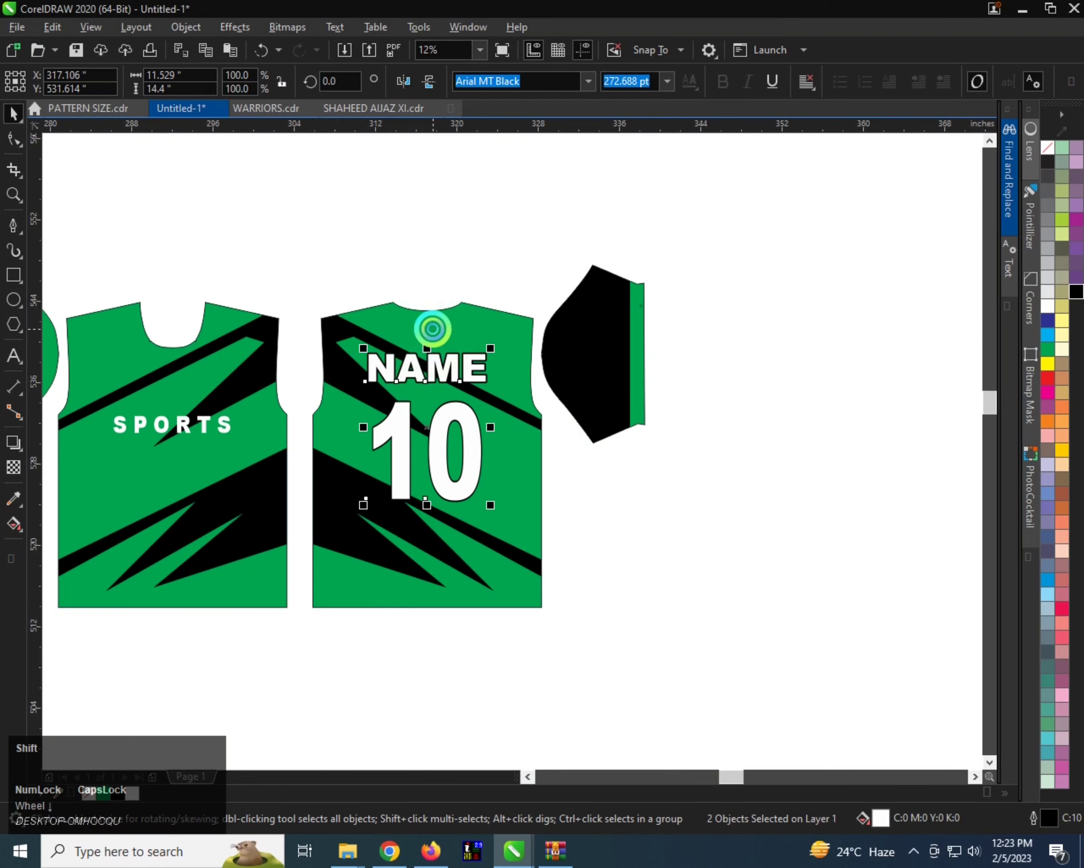
# Copy the black outline of the back piece's lettering to the SPORTS text on the front piece.
pyautogui.scroll(-2, 398, 348)
pyautogui.scroll(2, 198, 351)
pyautogui.click(406, 415)
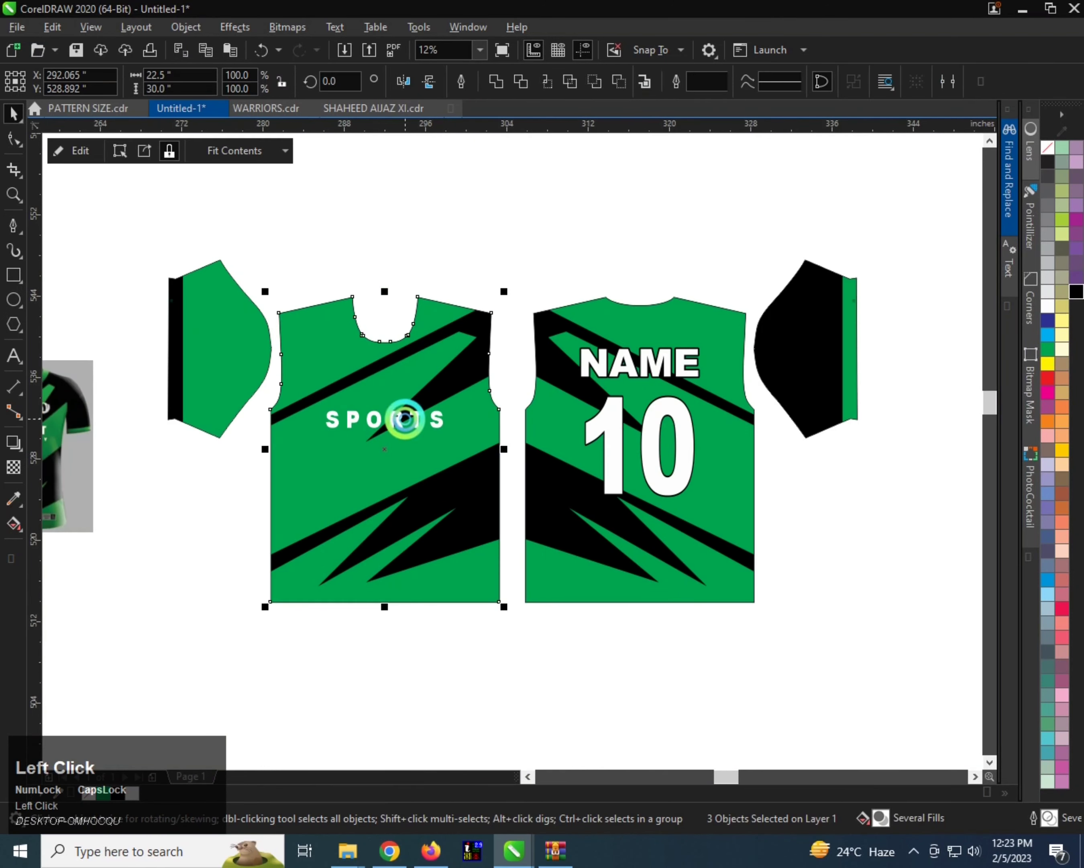
pyautogui.click(422, 419)
pyautogui.press('4')
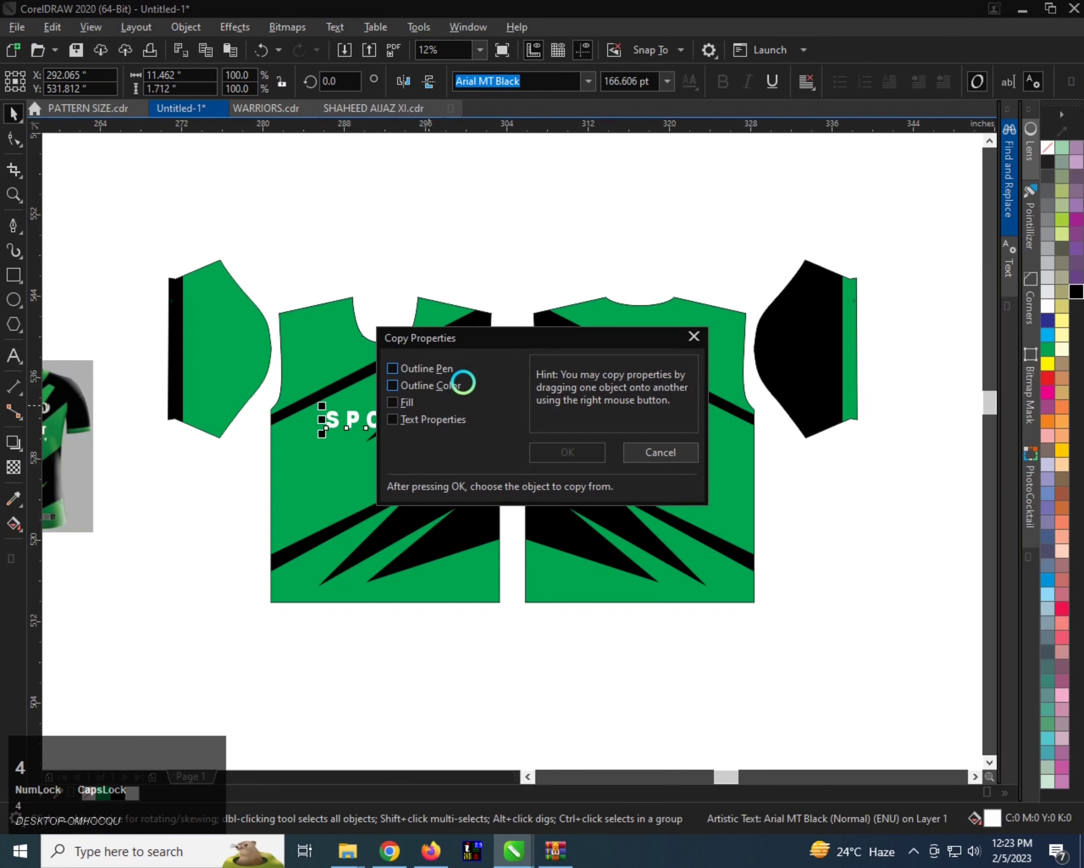
pyautogui.click(416, 388)
pyautogui.click(567, 452)
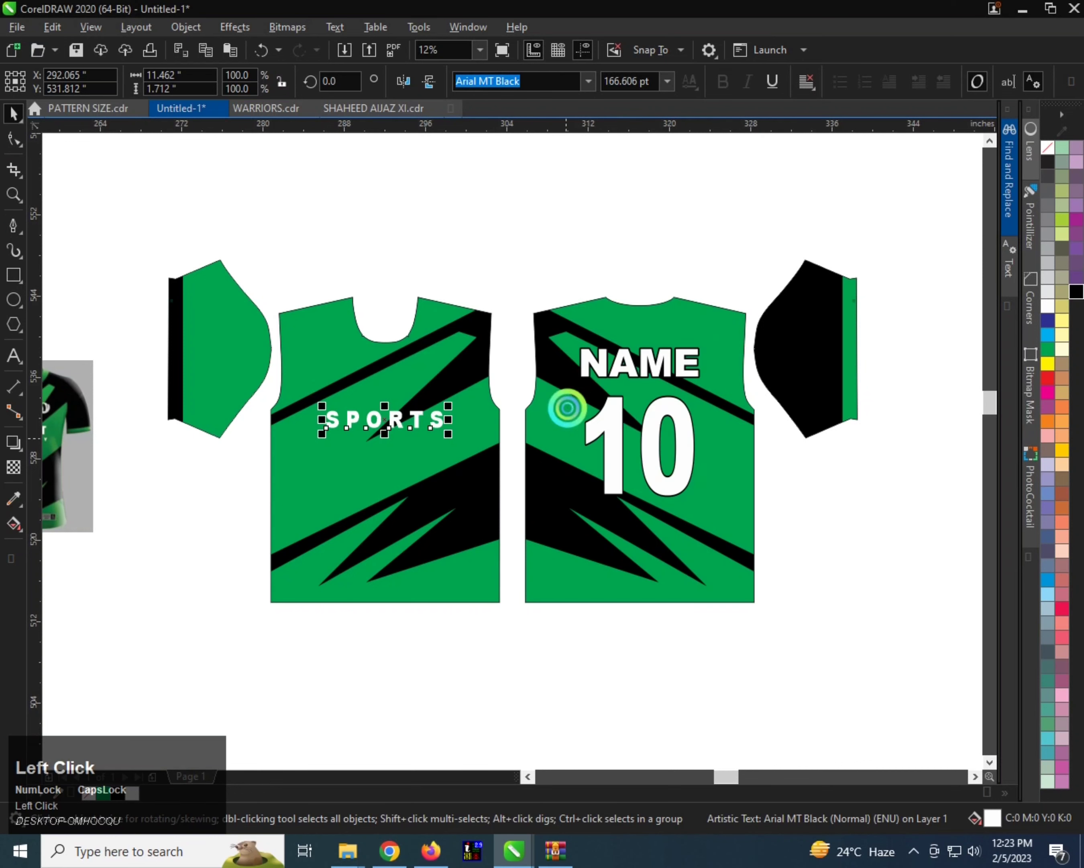
# Realign the outlined SPORTS text to the horizontal center of the front piece.
pyautogui.scroll(-1, 325, 420)
pyautogui.scroll(1, 369, 391)
pyautogui.keyDown('shift'); pyautogui.click(375, 391); pyautogui.keyUp('shift')
pyautogui.press('c')
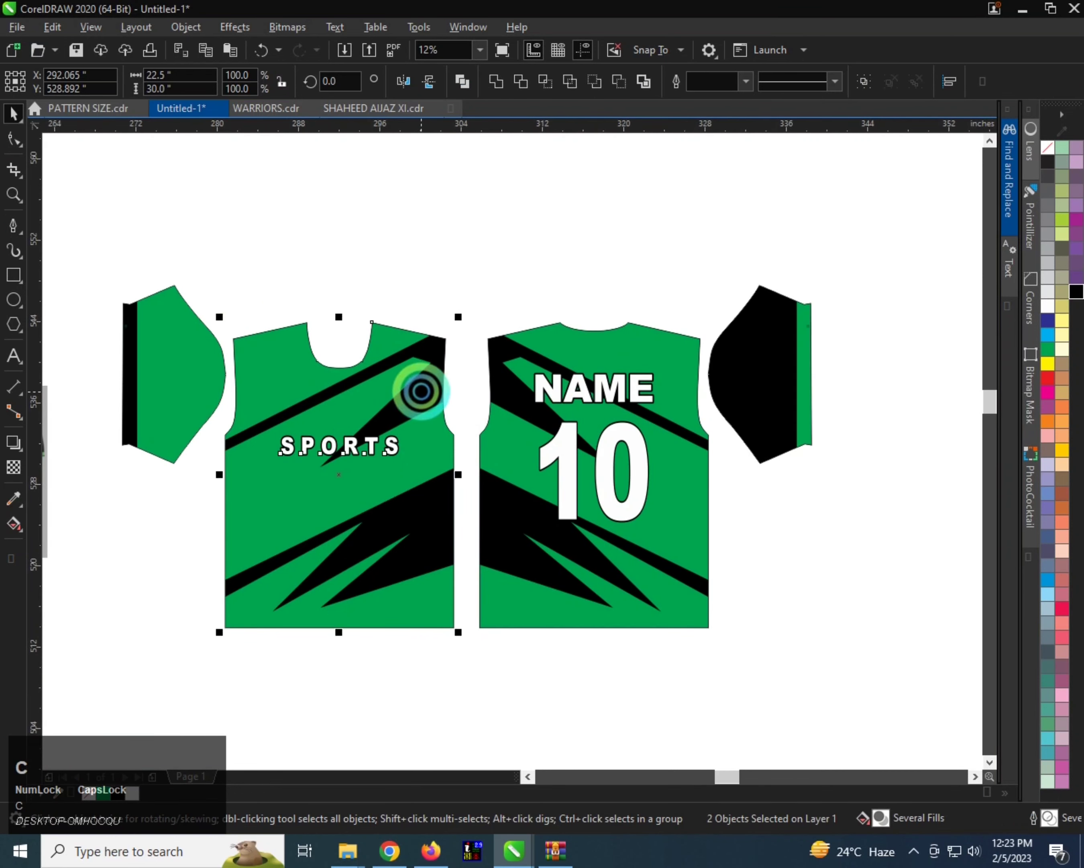
# Move the jersey reference image farther away from the green sleeve, clear of the pattern pieces.
pyautogui.scroll(-1, 421, 392)
pyautogui.moveTo(198, 432); pyautogui.dragTo(101, 431)
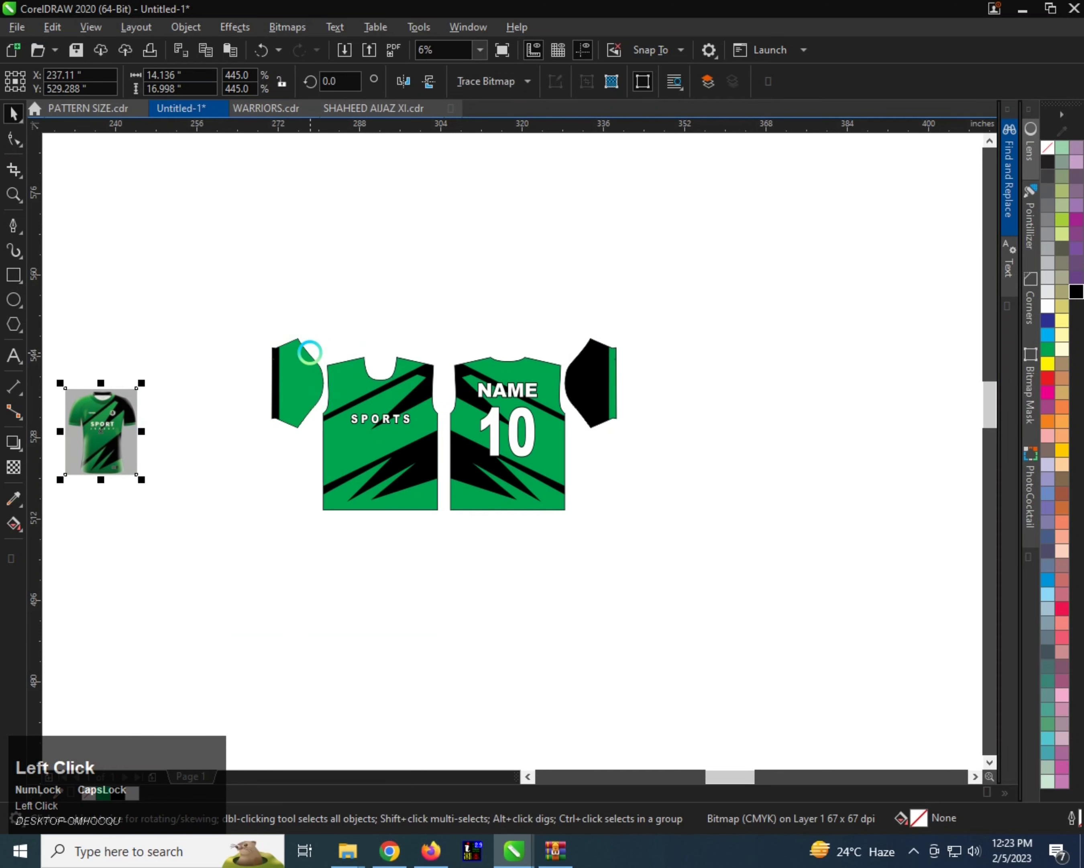